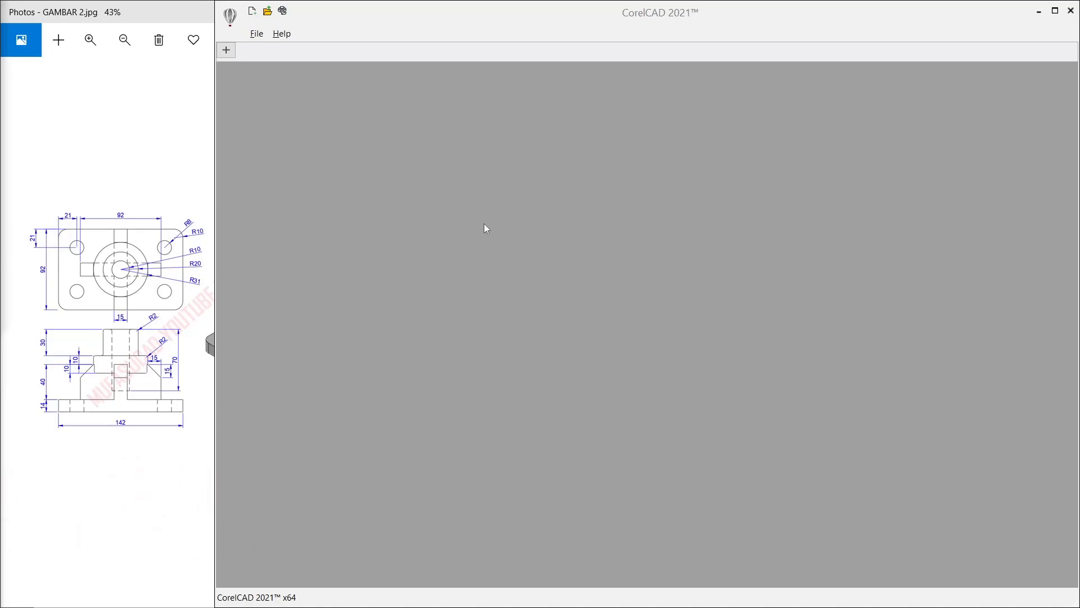
Step: Create a new drawing from the standardiso.dwt template
left_click(251, 13)
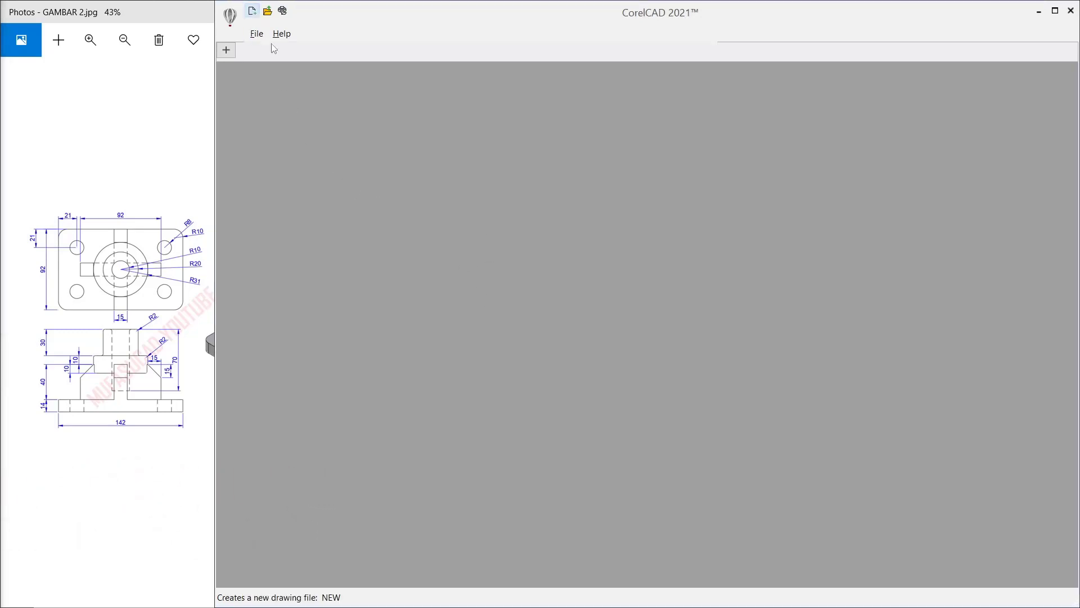
left_click(393, 121)
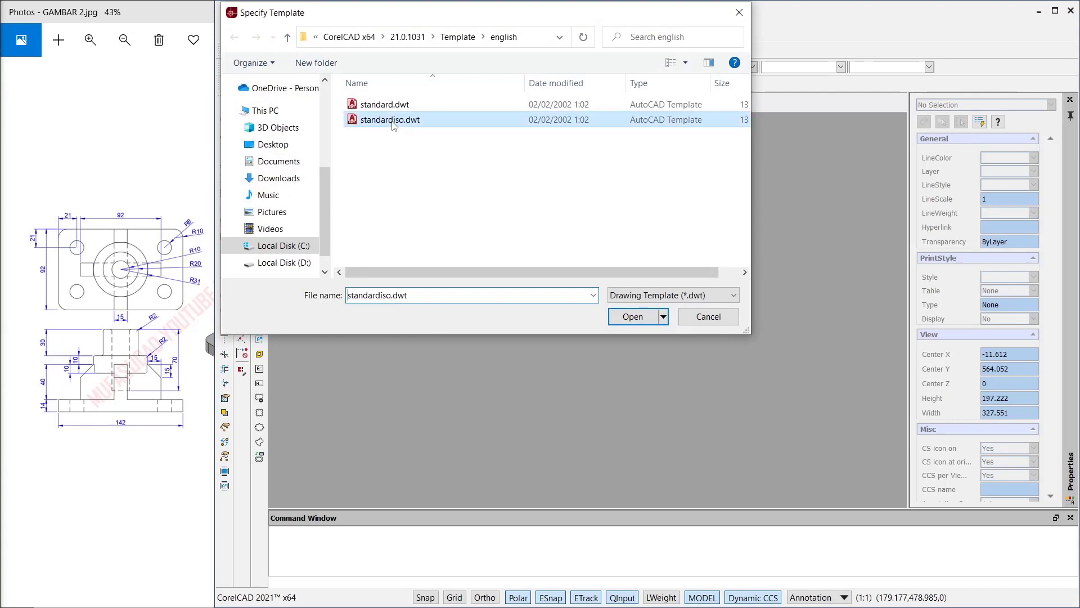
left_click(633, 316)
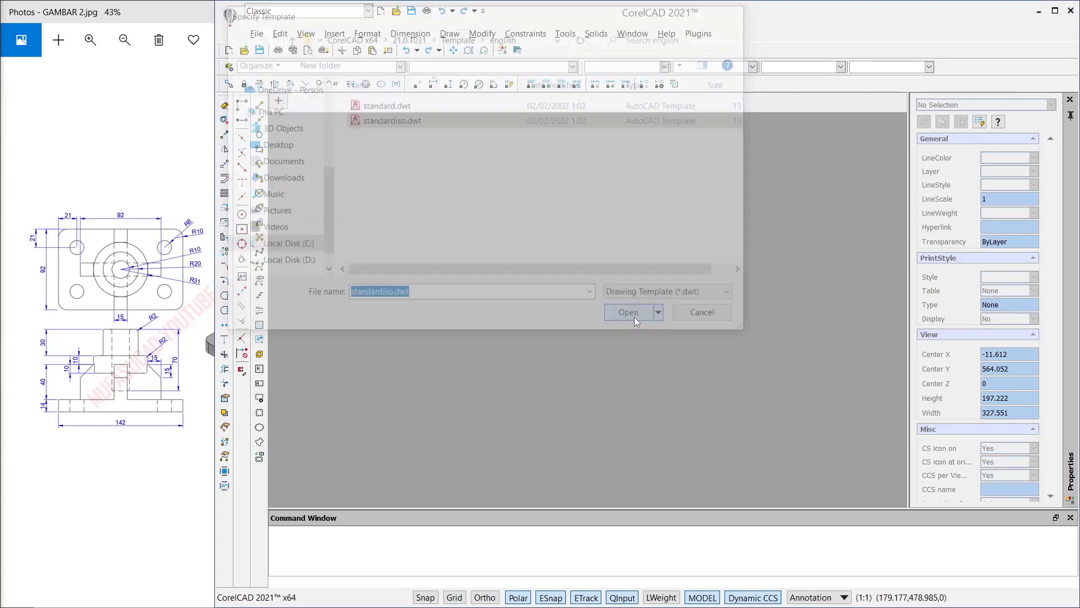
Step: Start a rectangle with REC and place its first corner
type("rec")
key("Return")
left_click(492, 234)
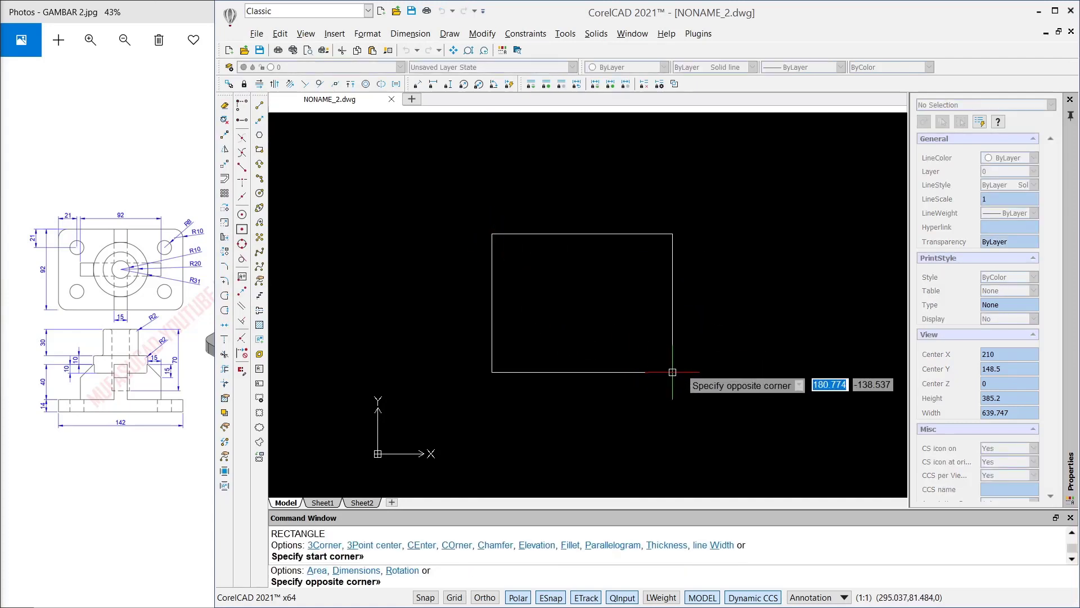
Step: Size the rectangle by dimensions to 142 wide by 92 high
key("Return")
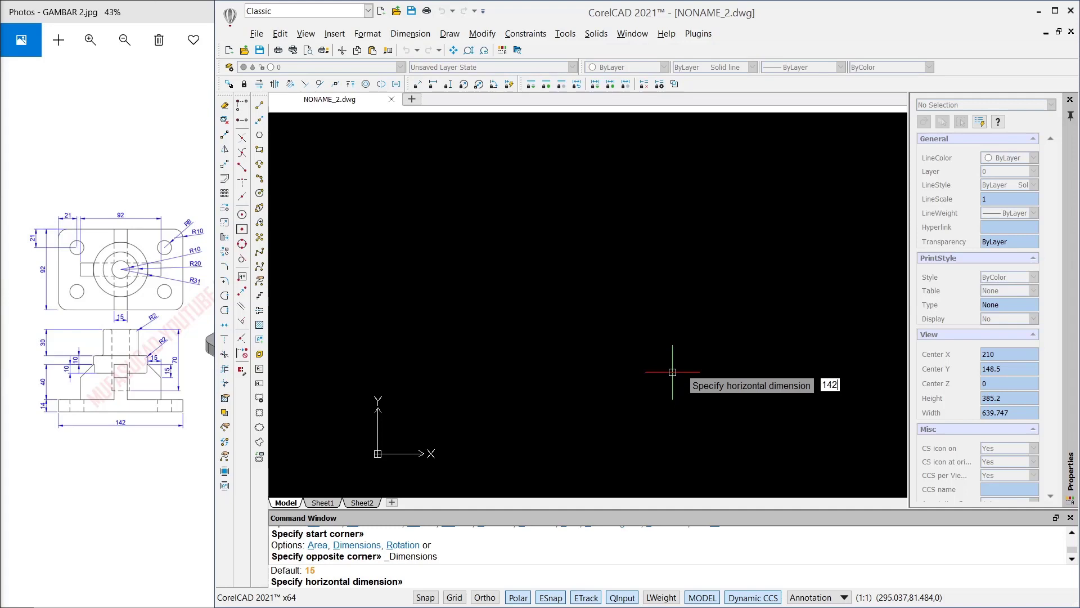
key("Return")
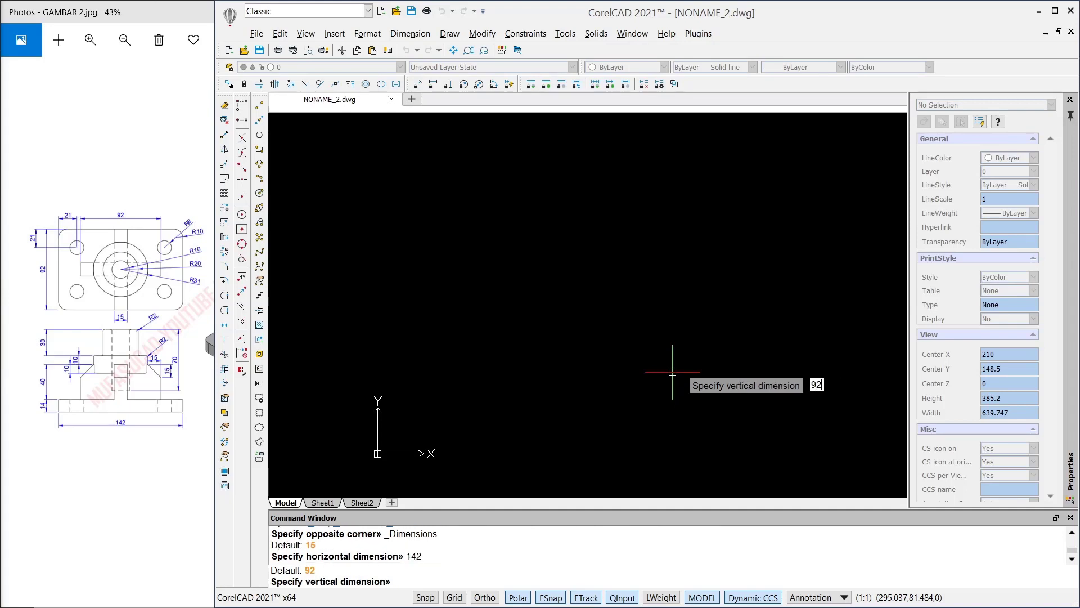
key("Return")
Step: Draw a radius-8 circle centred on the rectangle's top-left corner
scroll(562, 236, "up", 3)
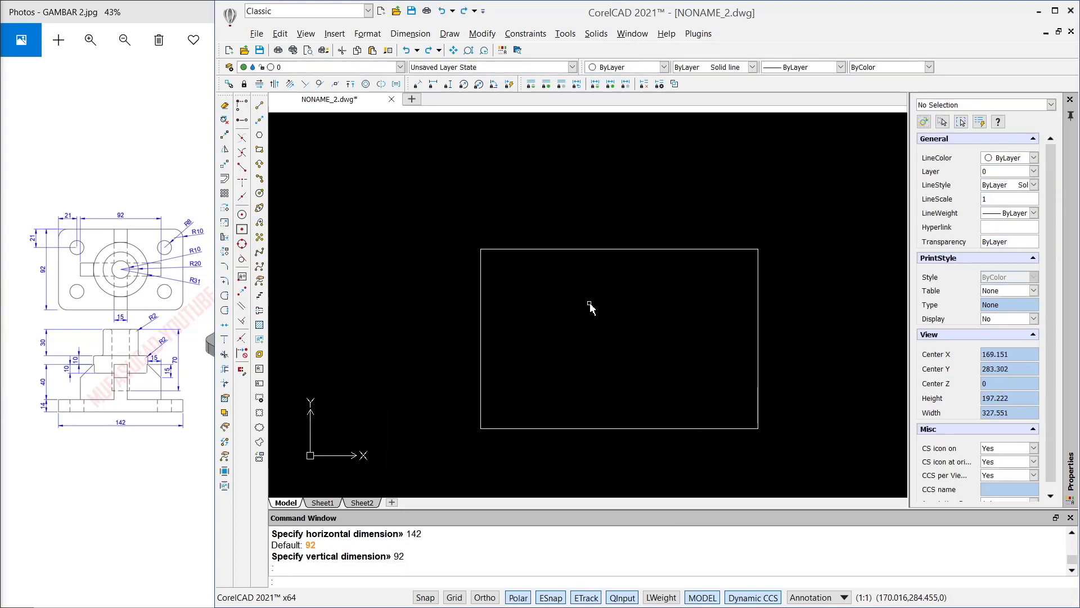
type("c")
key("Return")
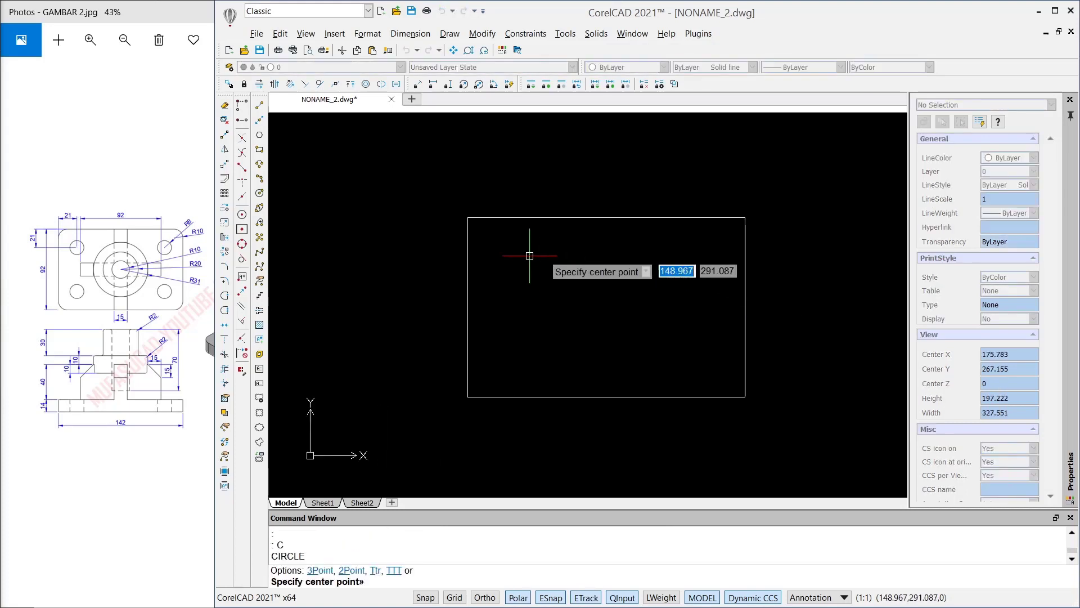
left_click(467, 218)
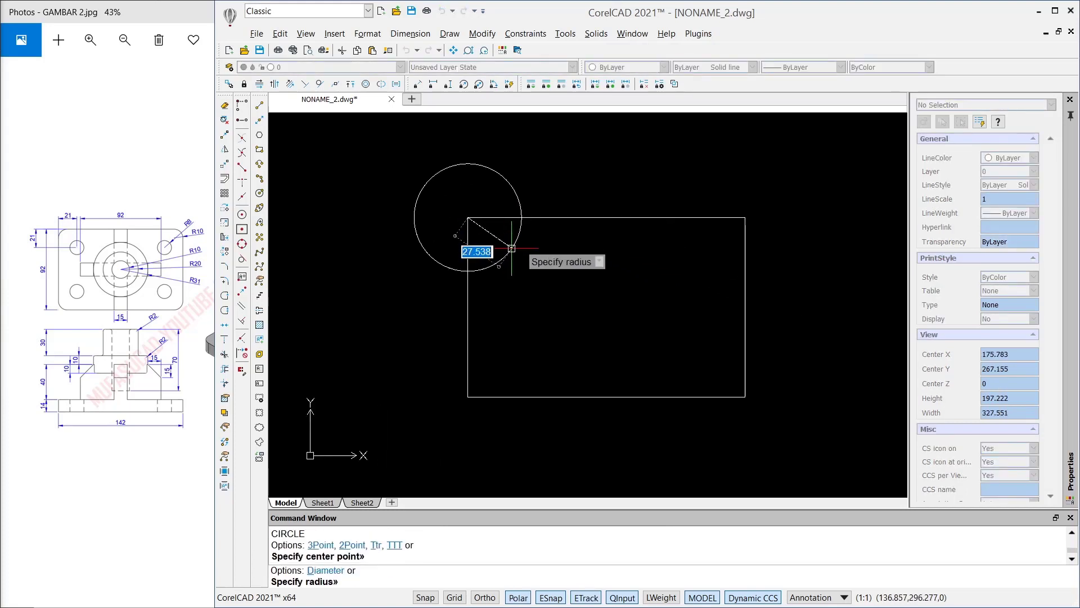
key("Return")
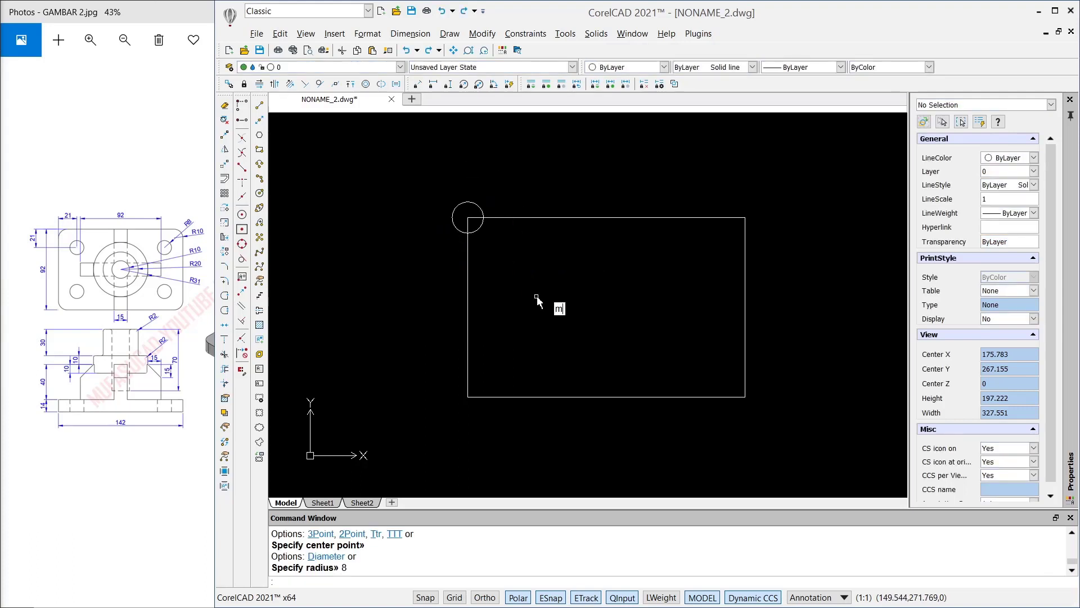
Step: Move the circle 21 units right, then 21 units down
key("Return")
left_click_drag(501, 183, 466, 217)
key("Return")
left_click(525, 300)
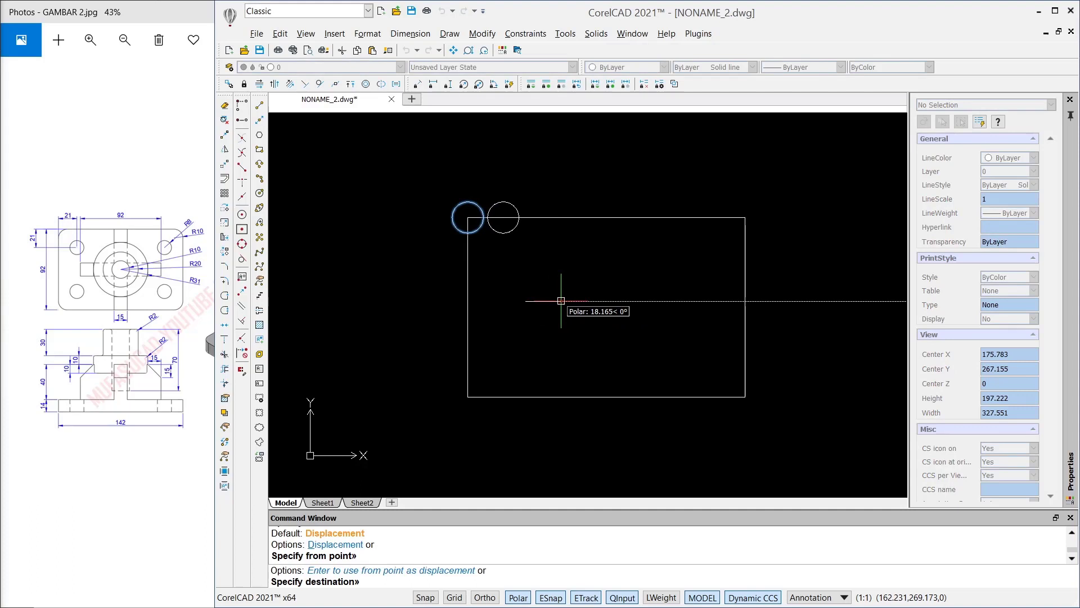
key("Return")
key("Return")
left_click(507, 232)
key("Return")
left_click(584, 243)
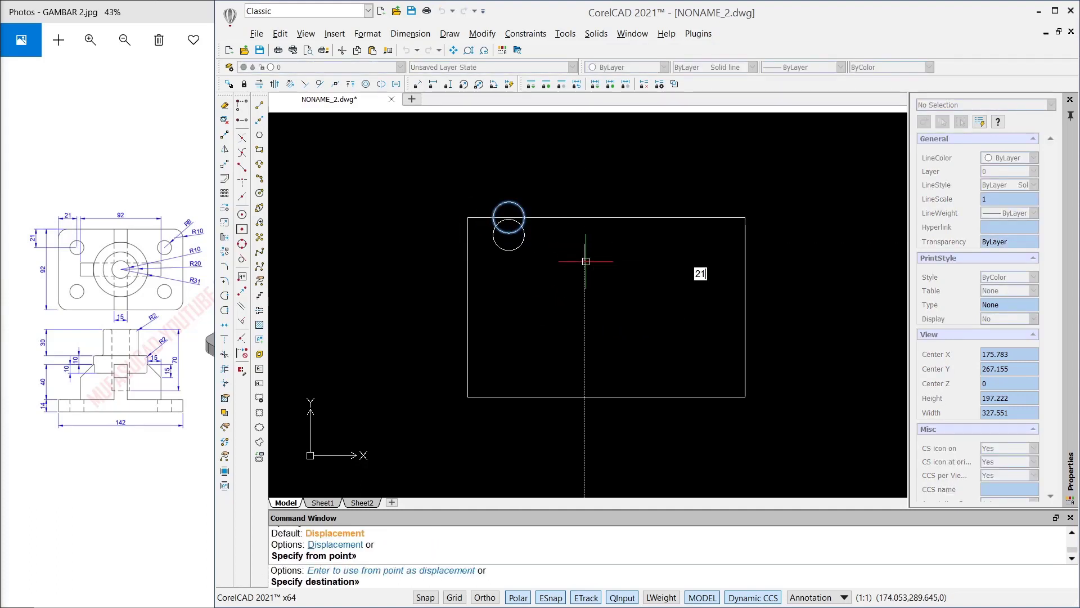
key("Return")
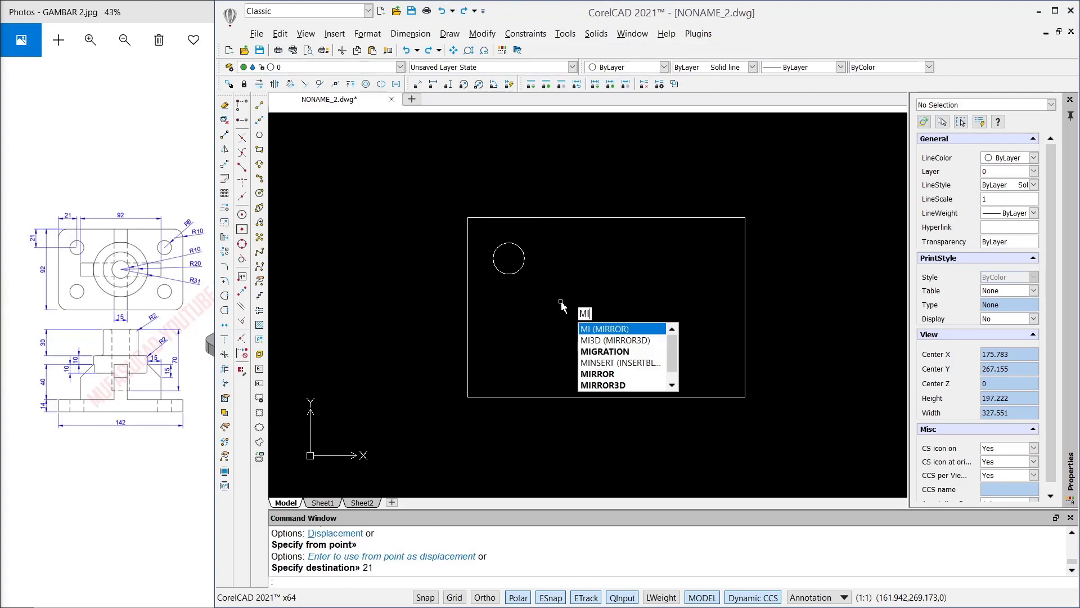
Step: Mirror the circle about the rectangle's vertical midline, keeping the original
type("mi")
key("Return")
left_click(522, 249)
key("Return")
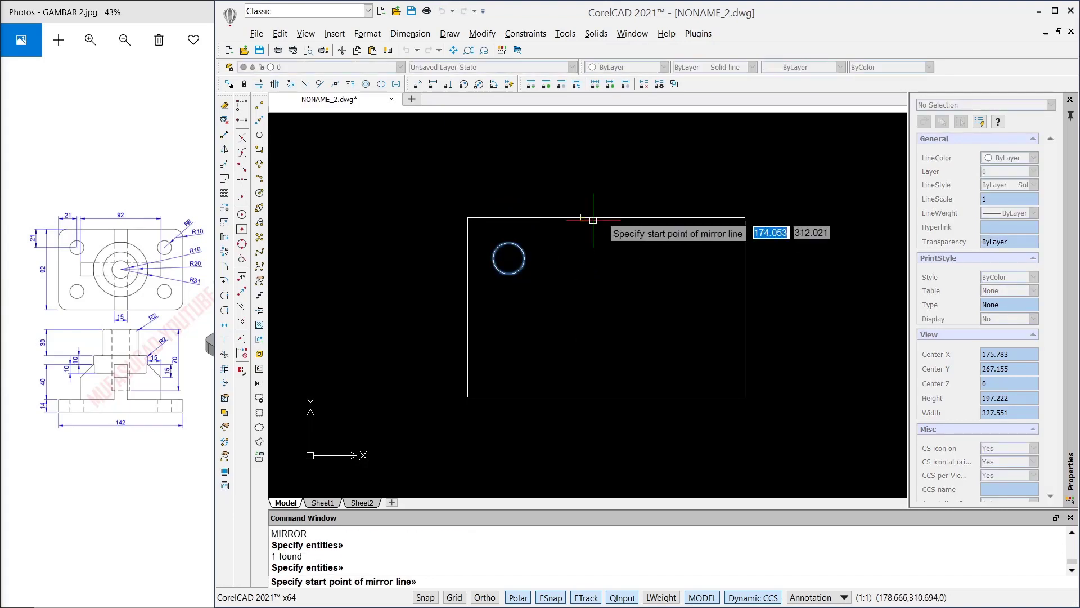
left_click(606, 217)
left_click(607, 263)
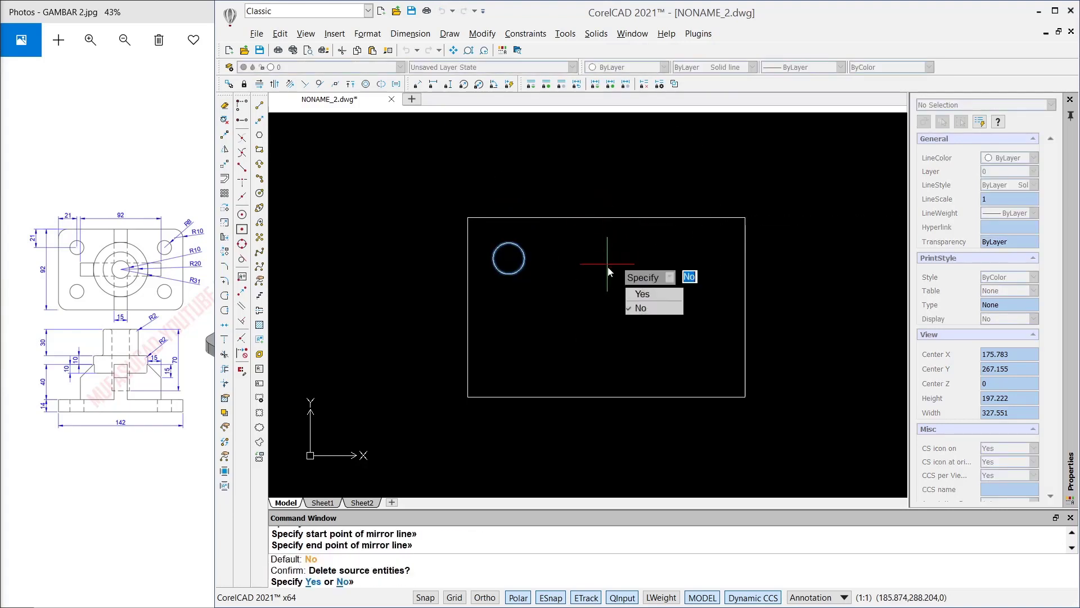
key("Return")
Step: Mirror both circles about the horizontal midline to fill all four corners
key("Return")
left_click_drag(718, 288, 515, 254)
key("Return")
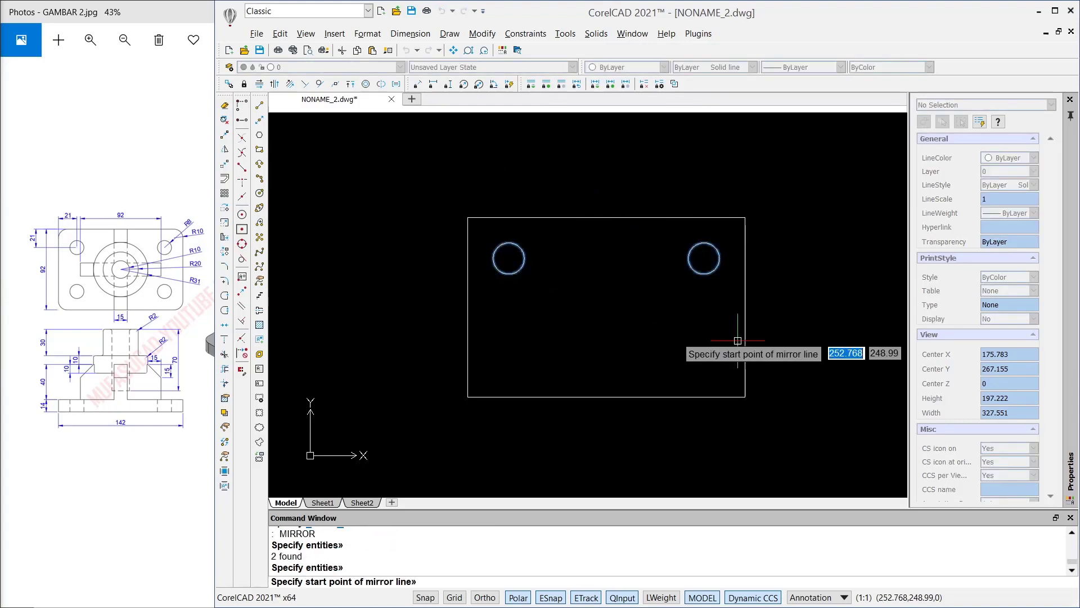
left_click(745, 307)
left_click(674, 309)
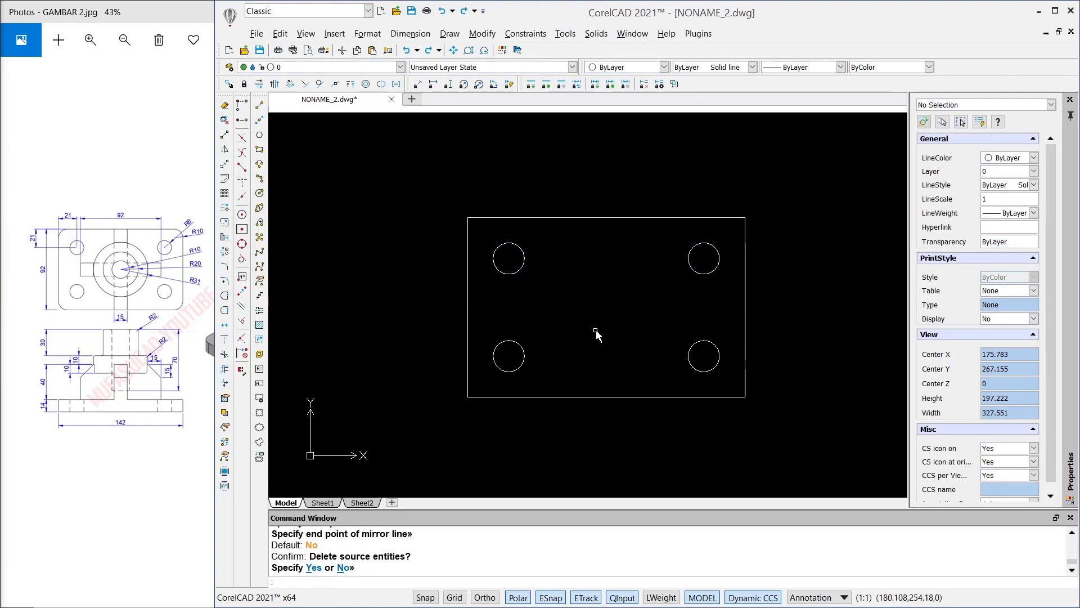
Step: Fillet the top-left and top-right rectangle corners with radius 10
type("ille")
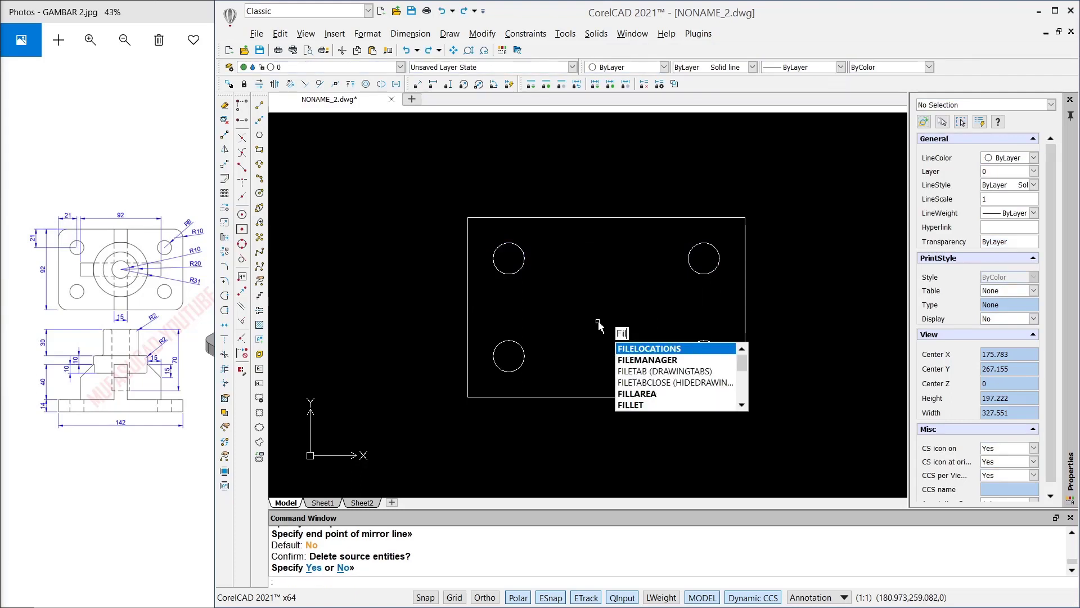
key("Return")
key("Return")
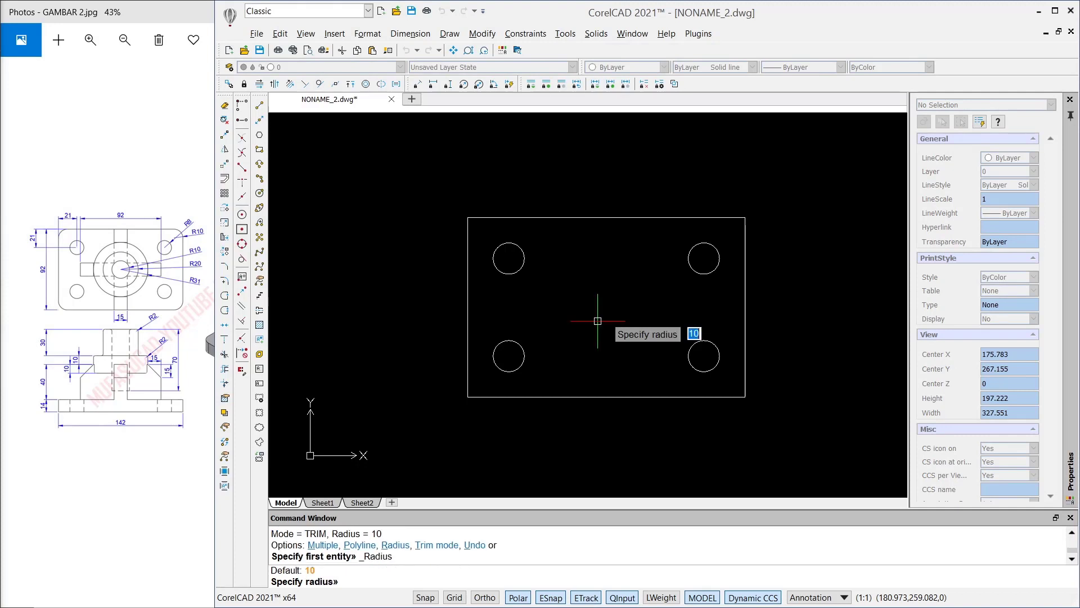
key("Return")
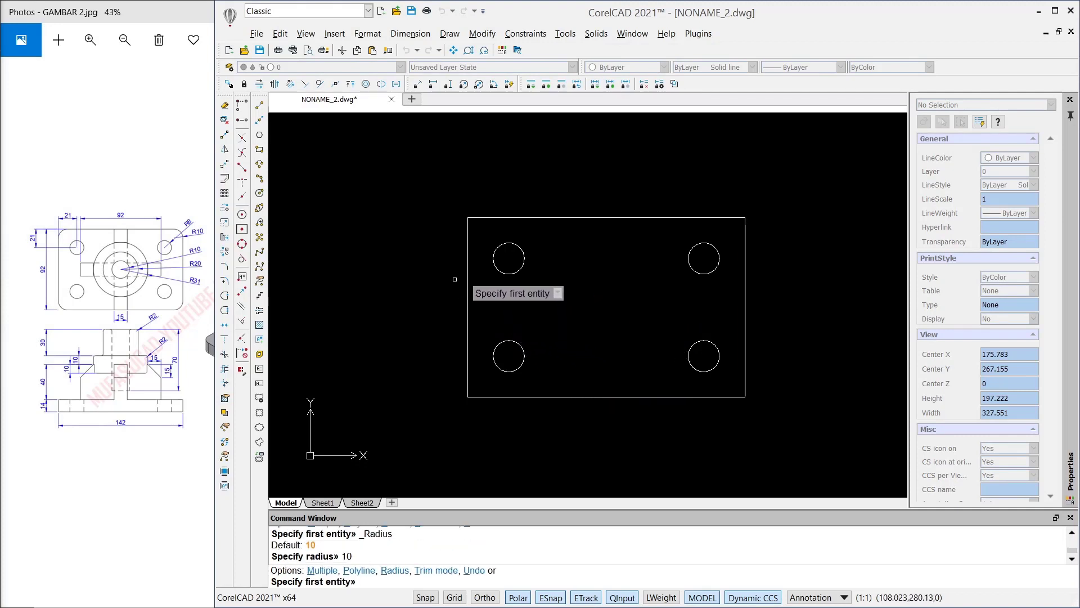
left_click(466, 250)
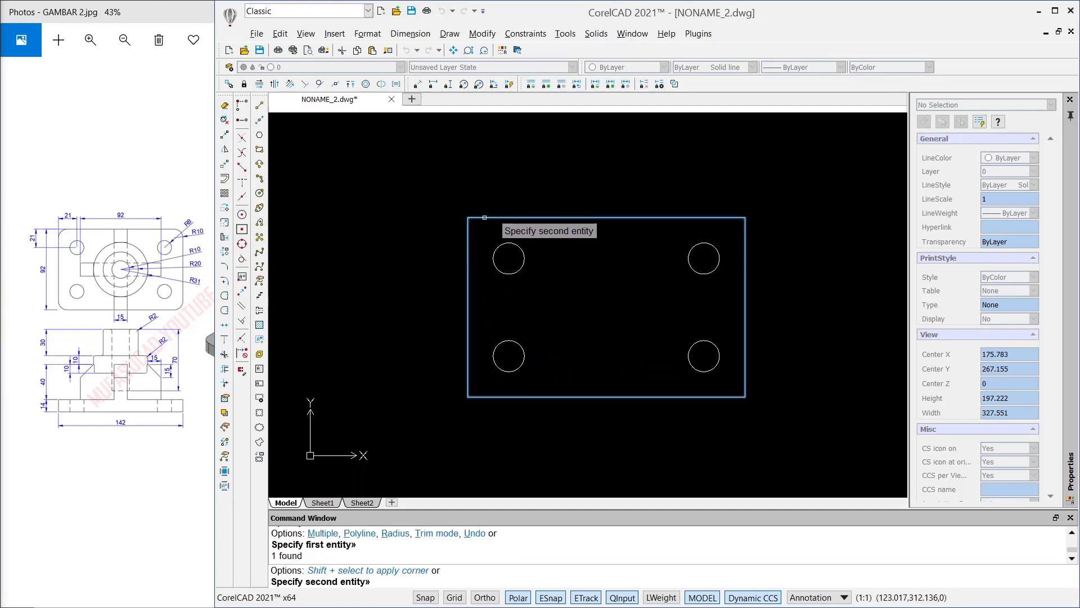
left_click(483, 215)
key("Return")
left_click(739, 226)
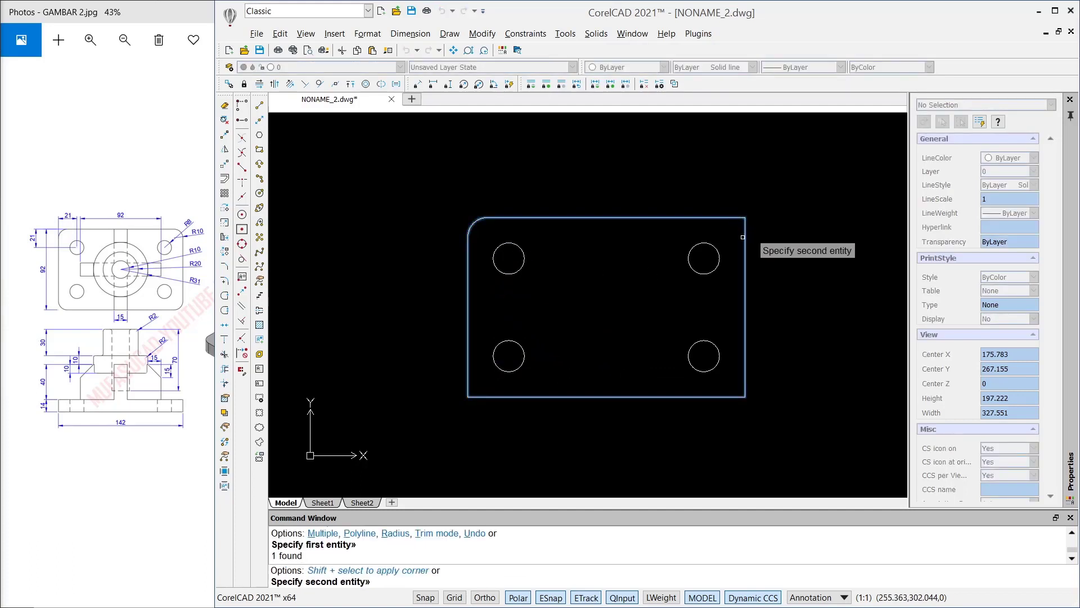
left_click(742, 235)
left_click(754, 344)
Step: Fillet the bottom-right and bottom-left corners with radius 10
key("Return")
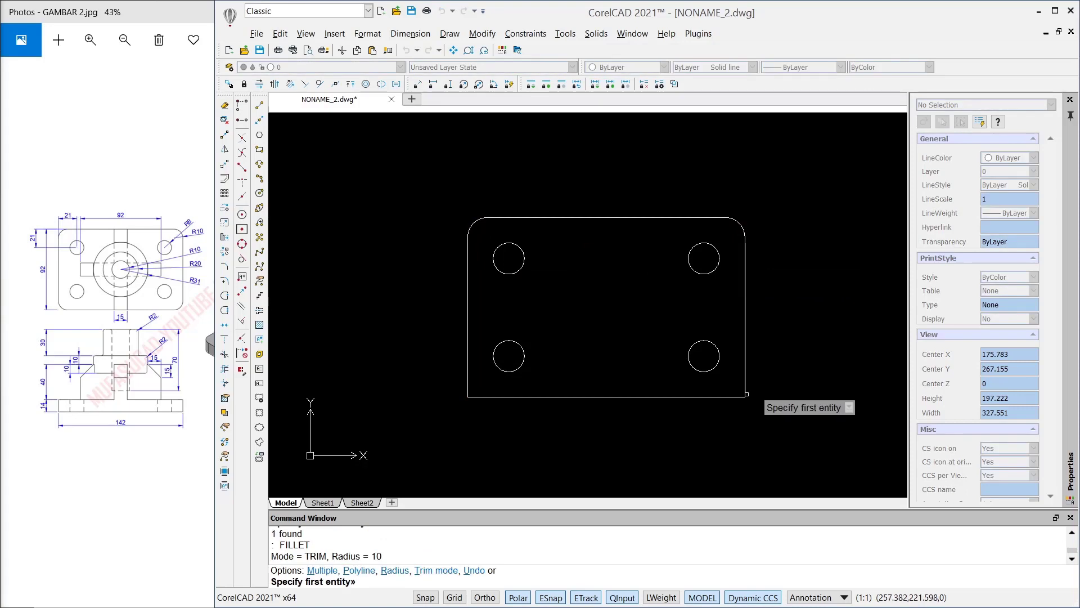
left_click(737, 393)
left_click(734, 396)
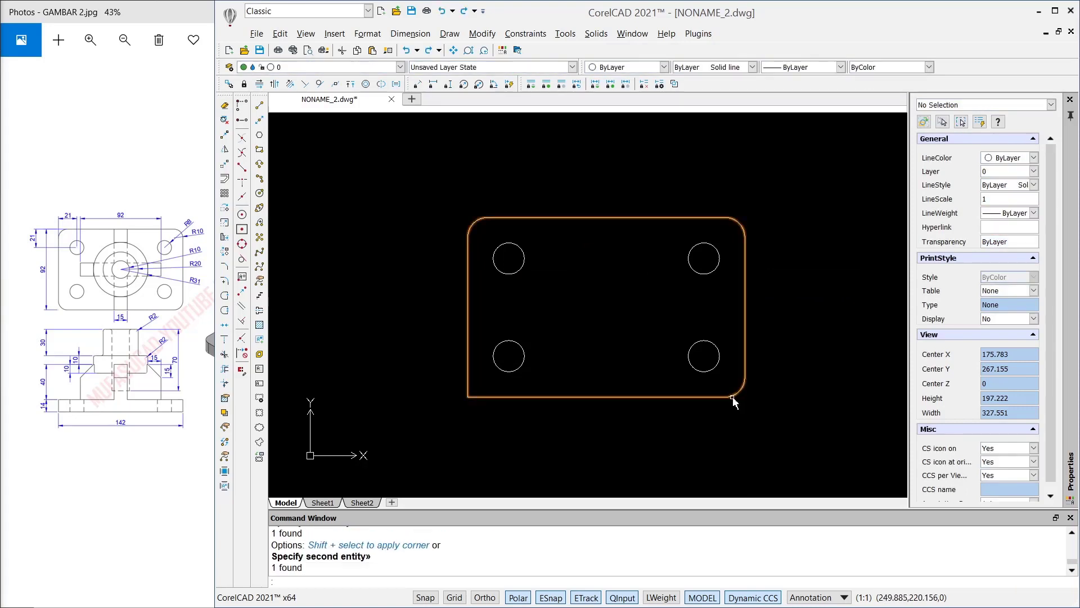
key("Return")
left_click(480, 397)
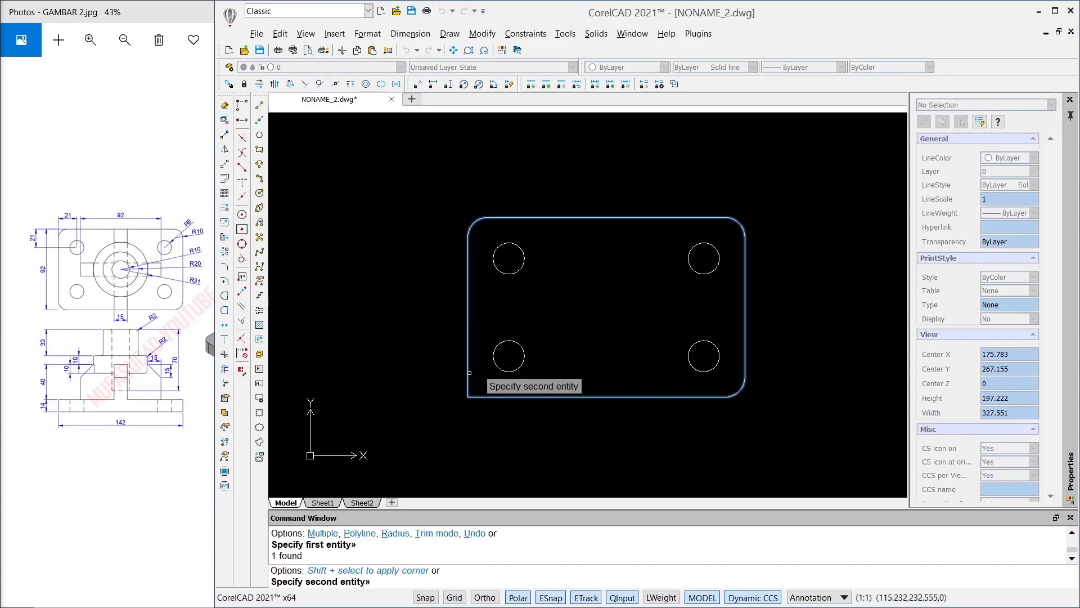
left_click(468, 370)
middle_click_drag(604, 374, 632, 304, "shift")
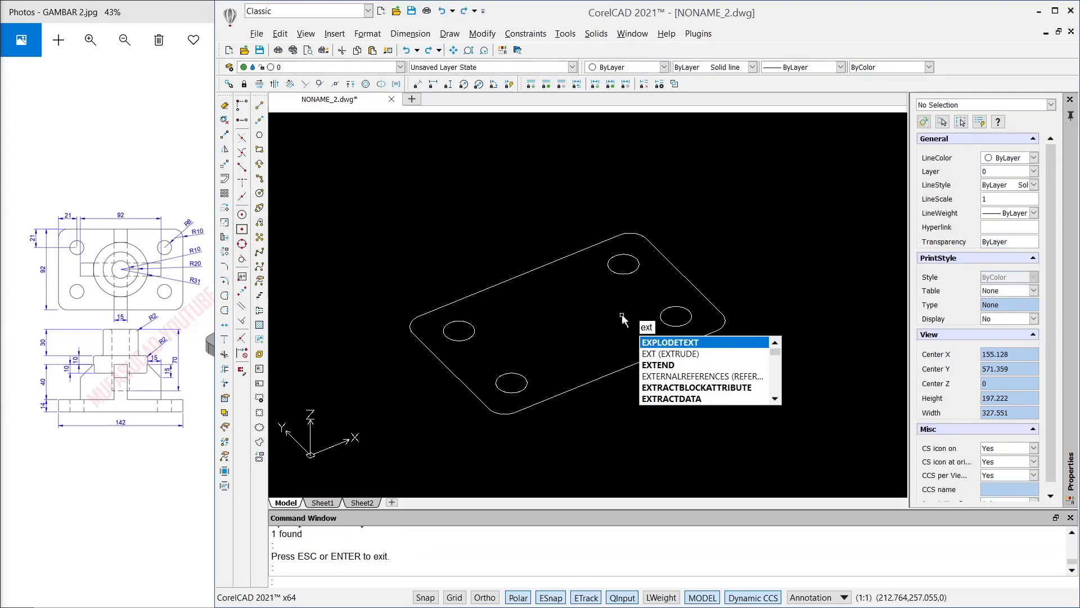
Step: Extrude the plate outline and four circles to a height of 14
key("Return")
left_click_drag(751, 189, 373, 472)
key("Return")
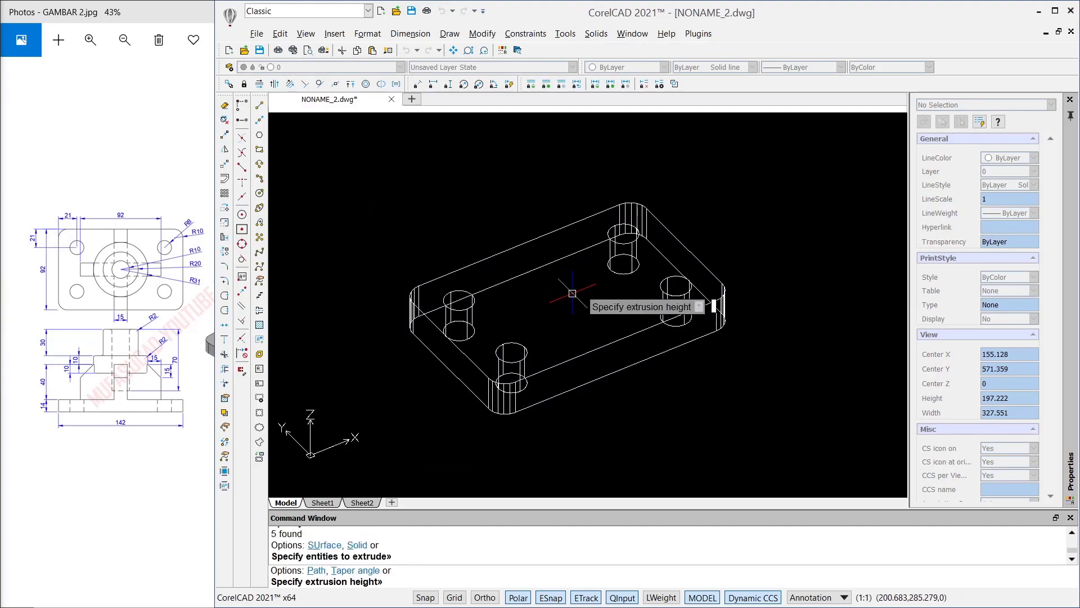
key("Return")
Step: Subtract the four cylinders from the plate to cut the through-holes
type("Su")
key("Return")
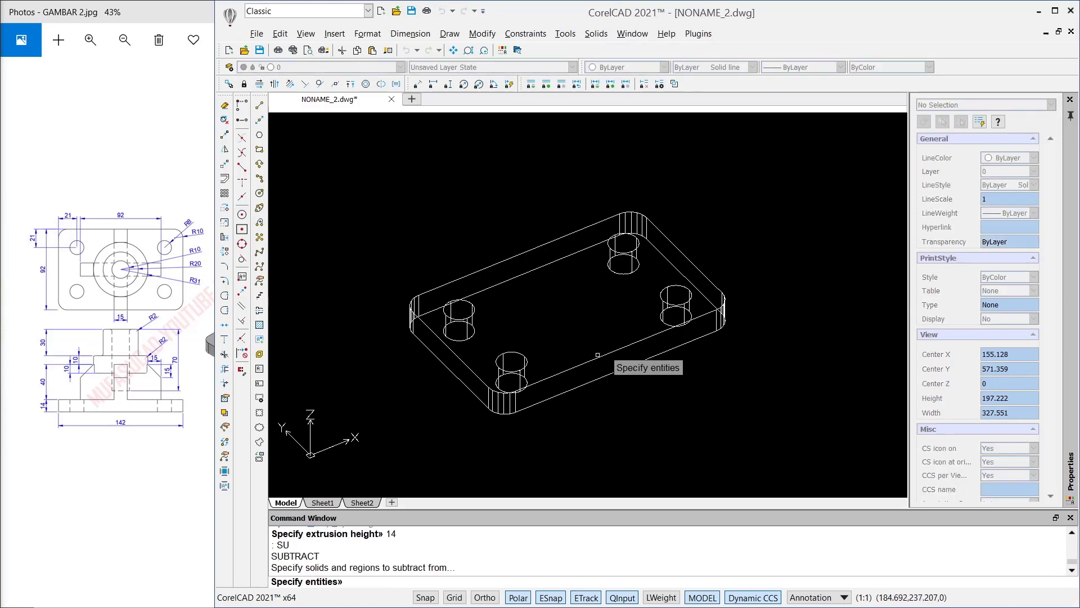
left_click(622, 363)
key("Return")
left_click(623, 263)
left_click(513, 371)
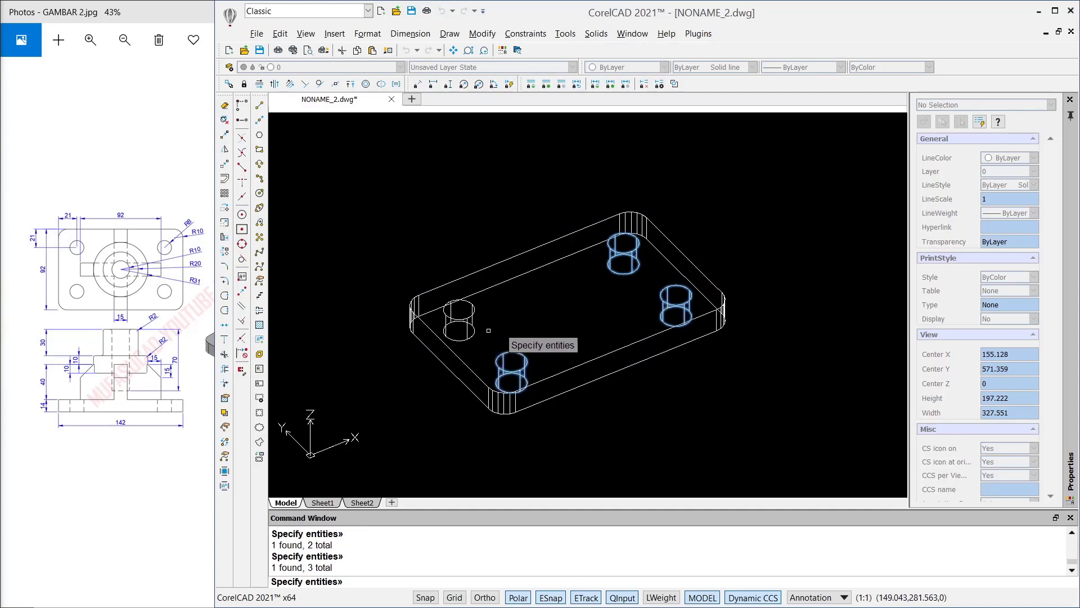
left_click_drag(484, 338, 467, 338)
left_click(467, 338)
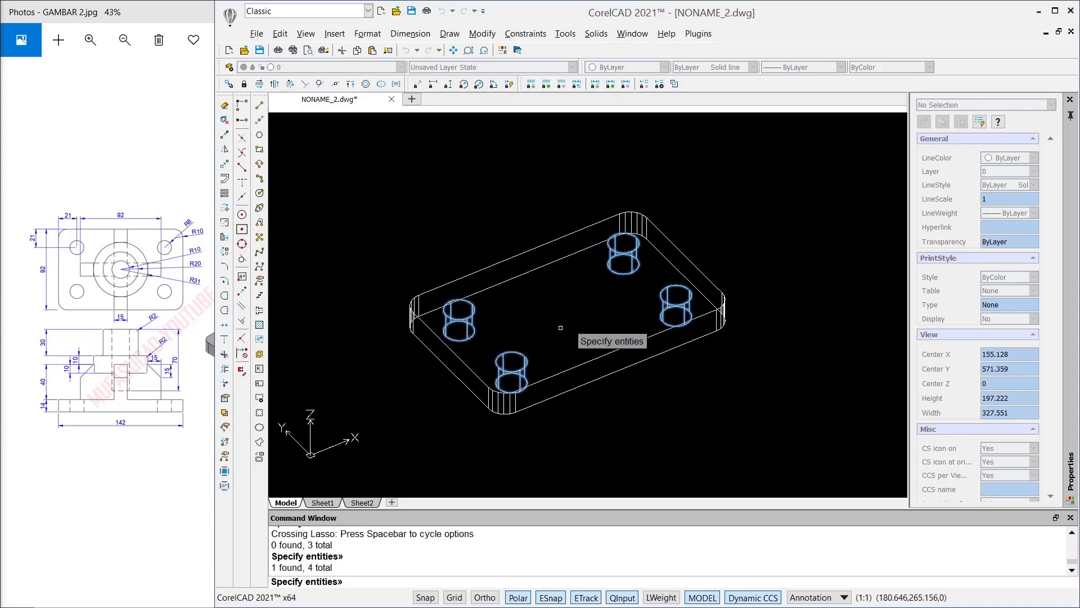
key("Return")
left_click(307, 34)
mouse_move(393, 205)
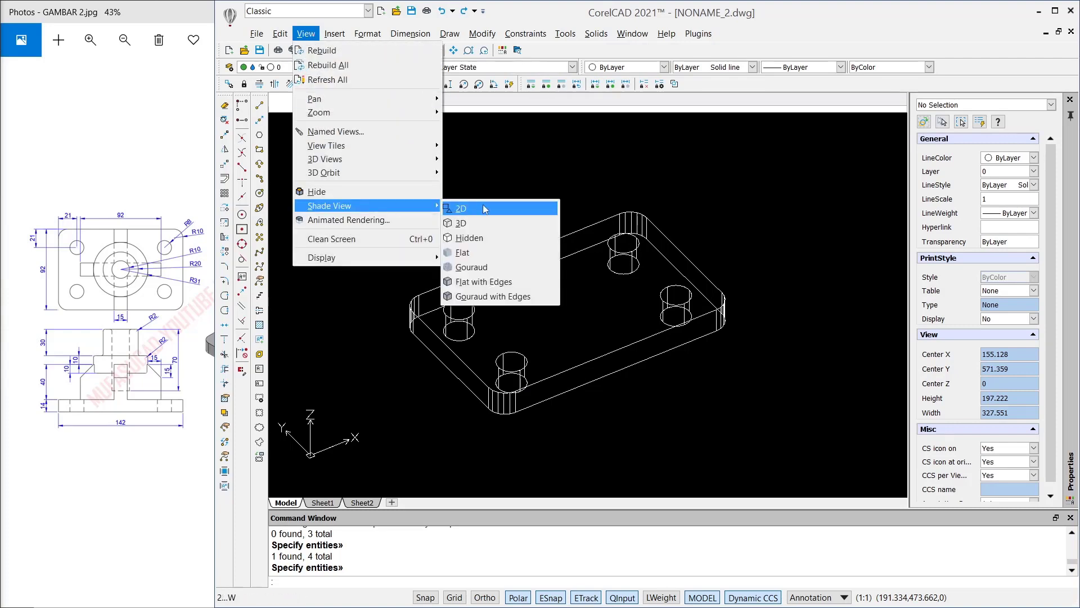
left_click(482, 287)
mouse_move(611, 265)
middle_mouse_down("shift")
mouse_move(748, 303)
mouse_move(696, 316)
middle_mouse_up("shift")
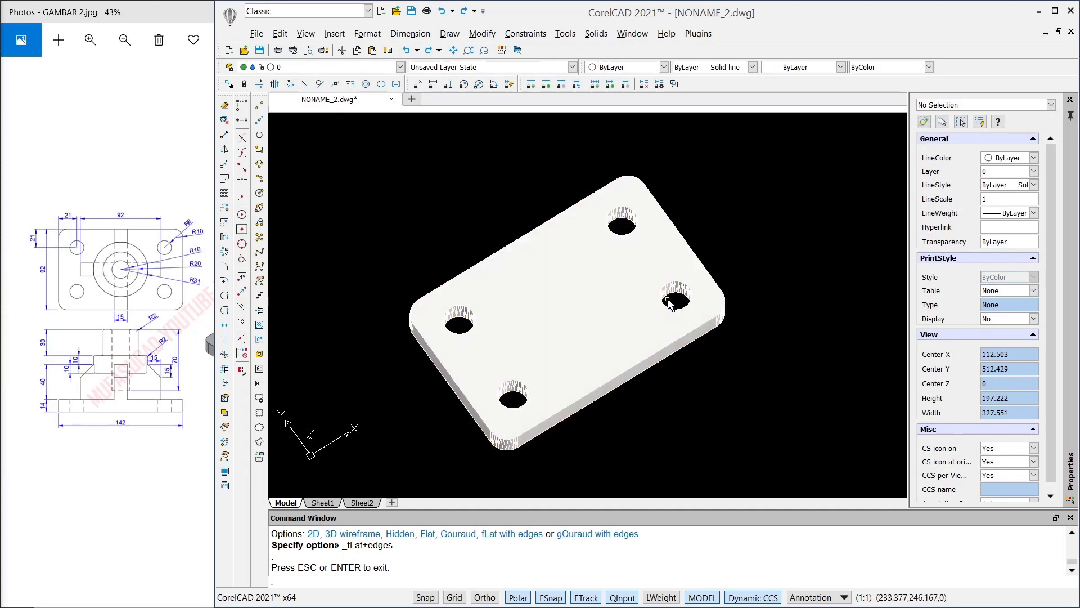
middle_click_drag(633, 218, 737, 228, "shift")
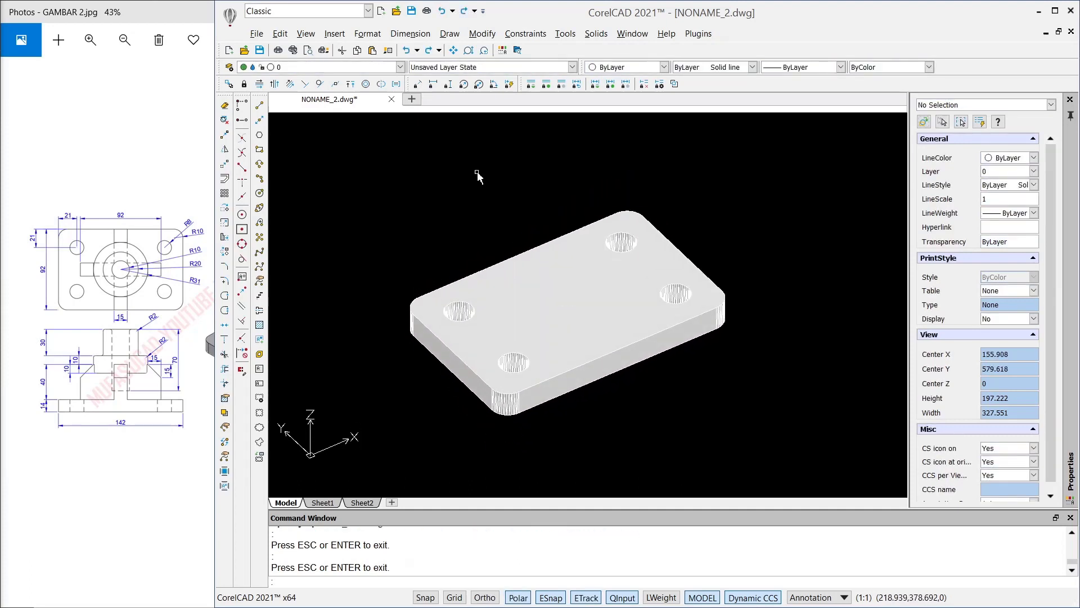
left_click(307, 34)
mouse_move(361, 207)
left_click(479, 212)
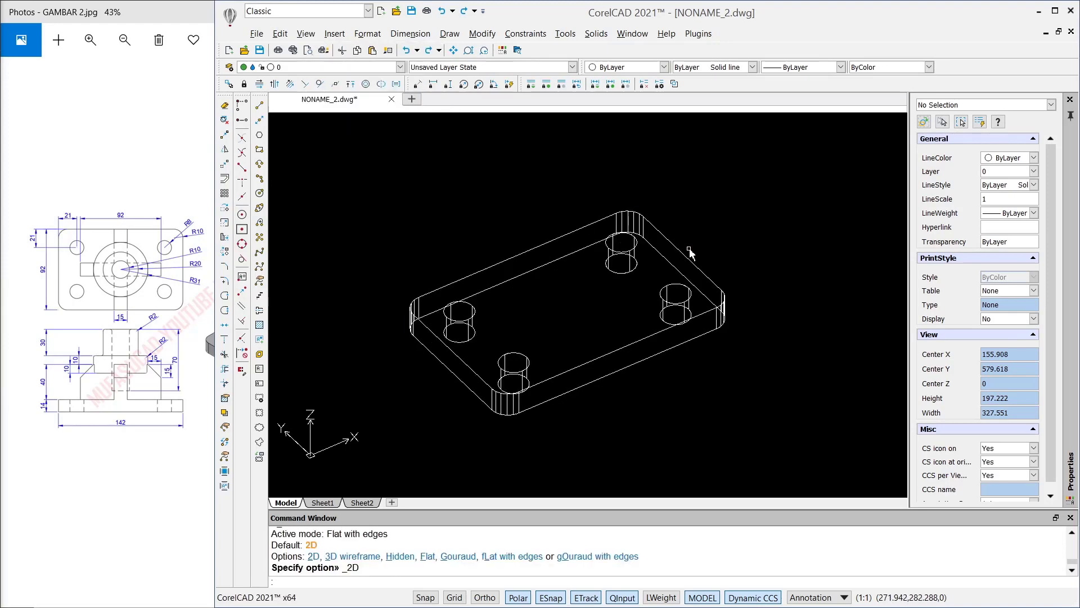
Step: Draw a 15 × 92 rectangle in empty space beside the plate
middle_click_drag(747, 246, 622, 314)
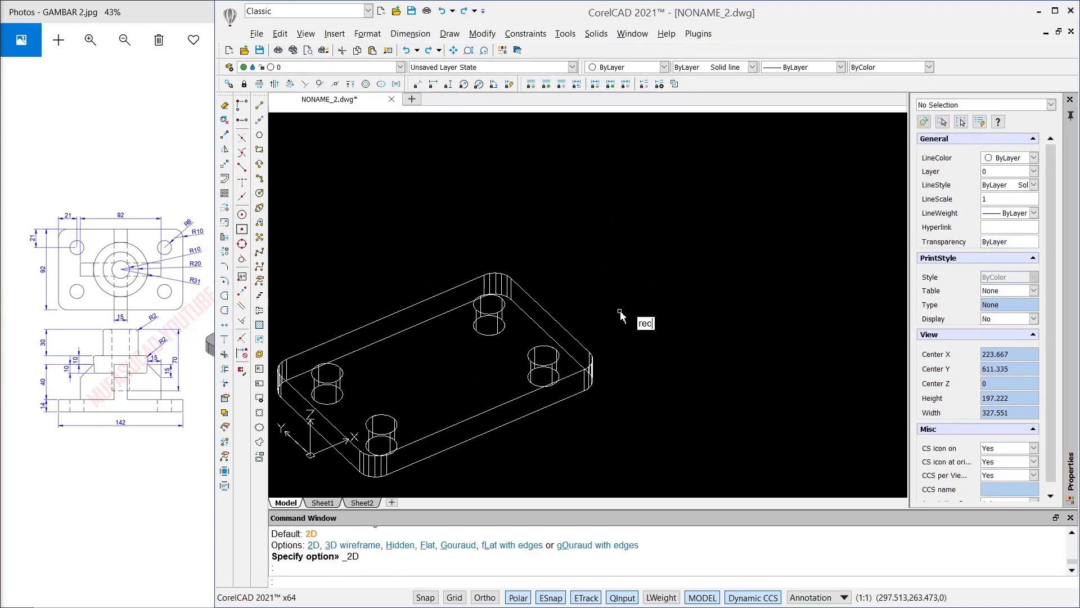
key("Return")
left_click(607, 253)
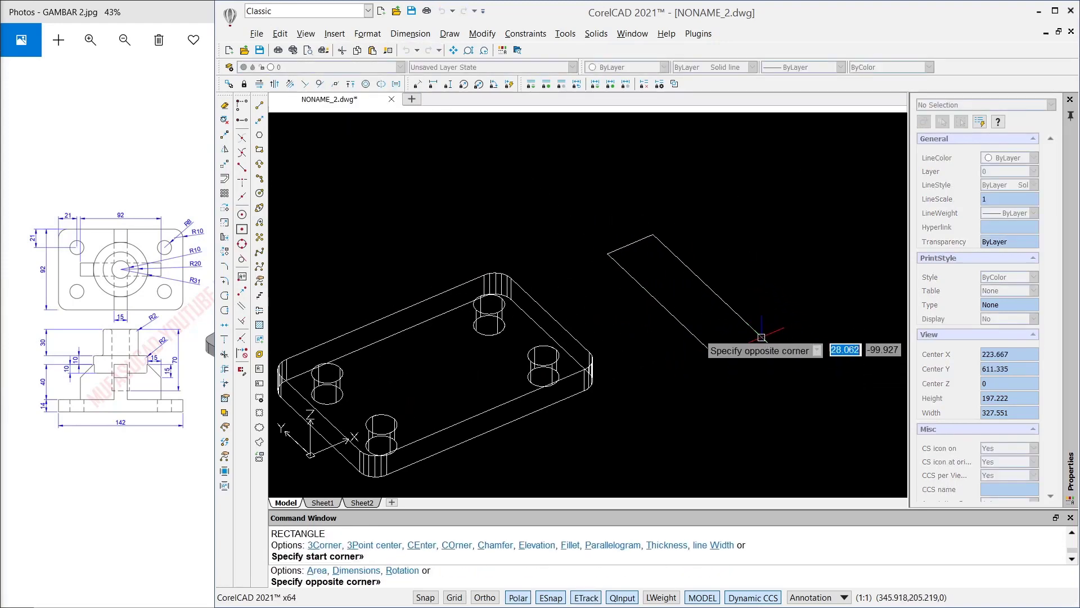
type("d")
key("Return")
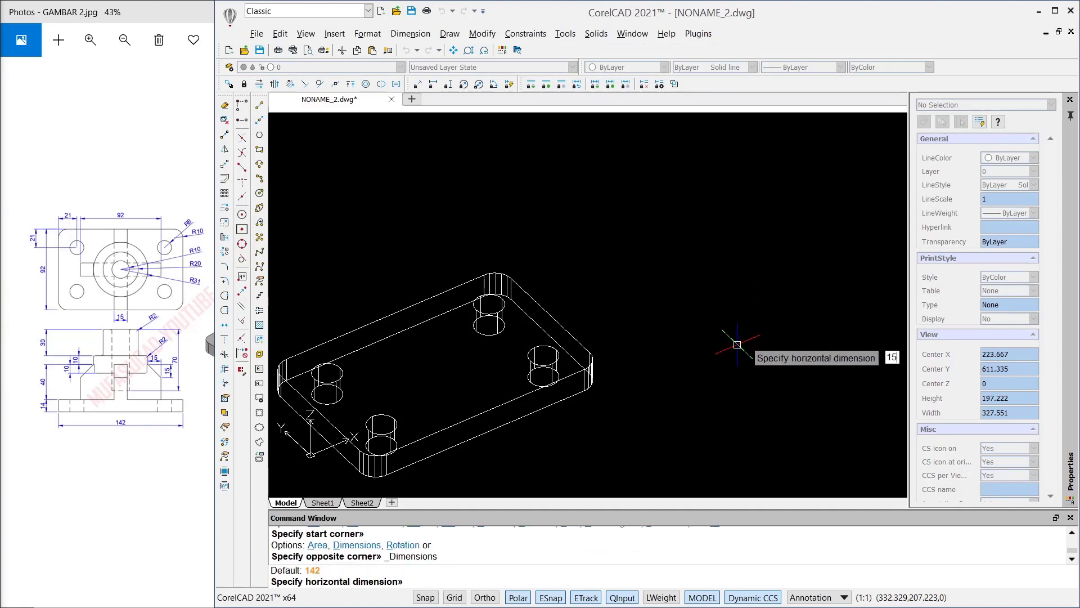
key("Return")
key("Return")
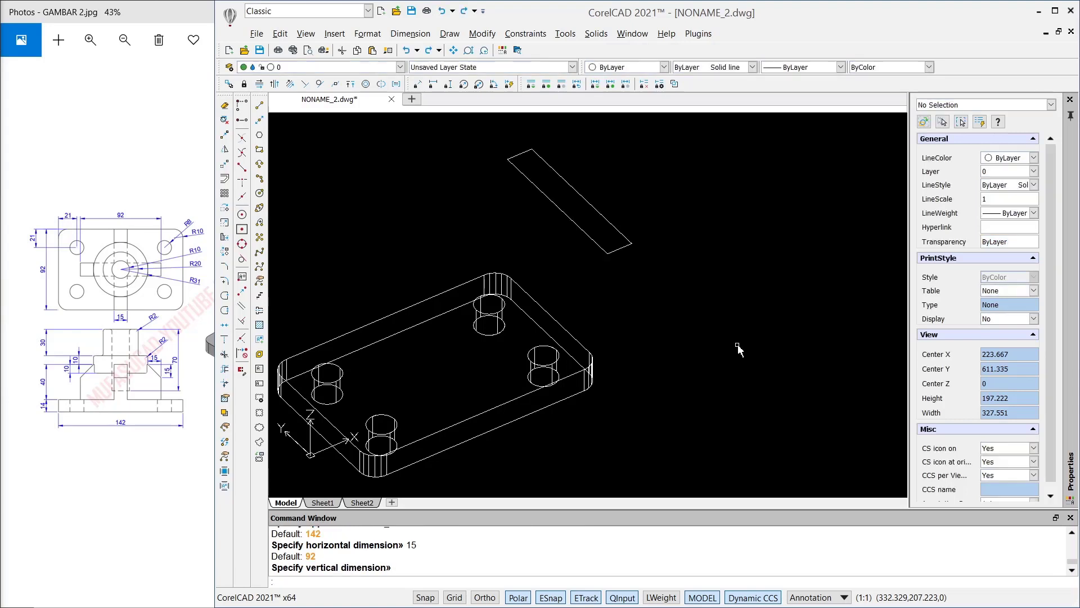
mouse_move(712, 337)
middle_mouse_down()
mouse_move(619, 285)
mouse_move(650, 267)
middle_mouse_up()
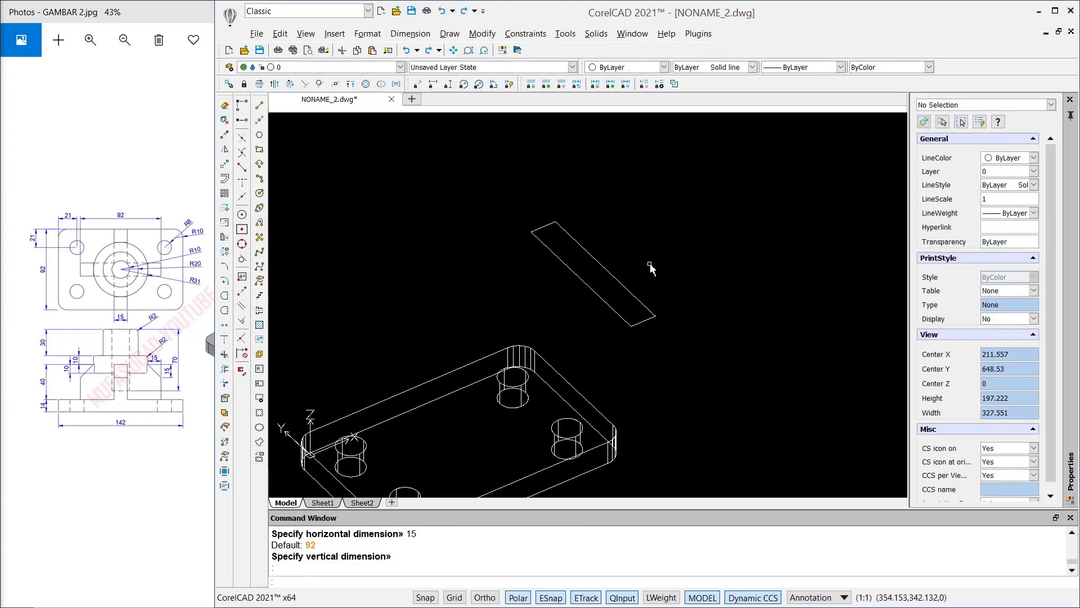
Step: Start rotating the new rectangle with RO and select it
type("ro")
key("Return")
left_click(631, 288)
Step: Rotate a copy of the rectangle 270° about a pivot to form a cross
key("Return")
scroll(635, 262, "up", 3)
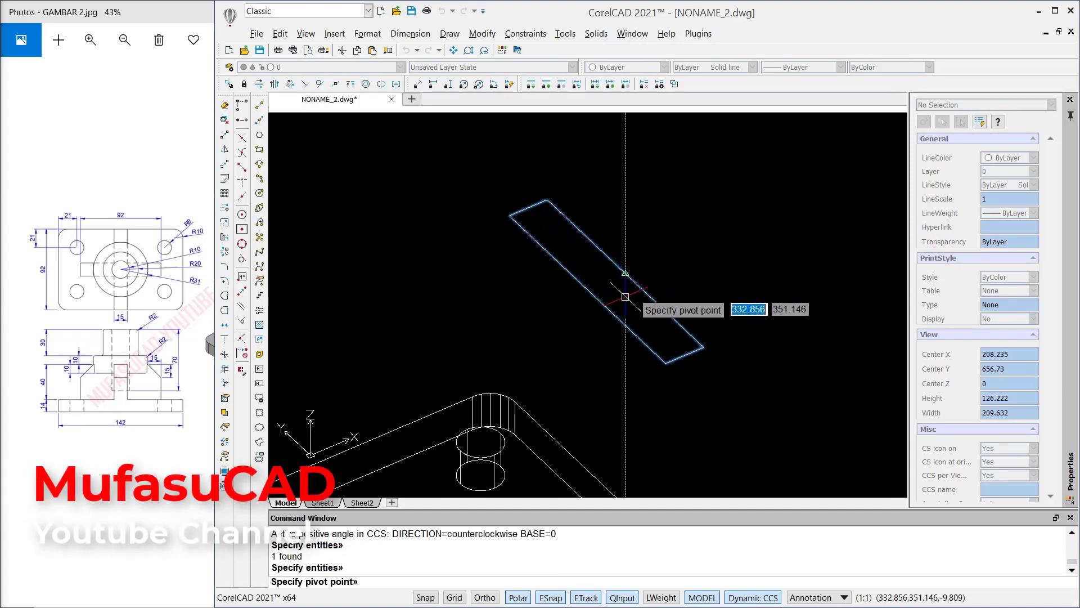
left_click(685, 354)
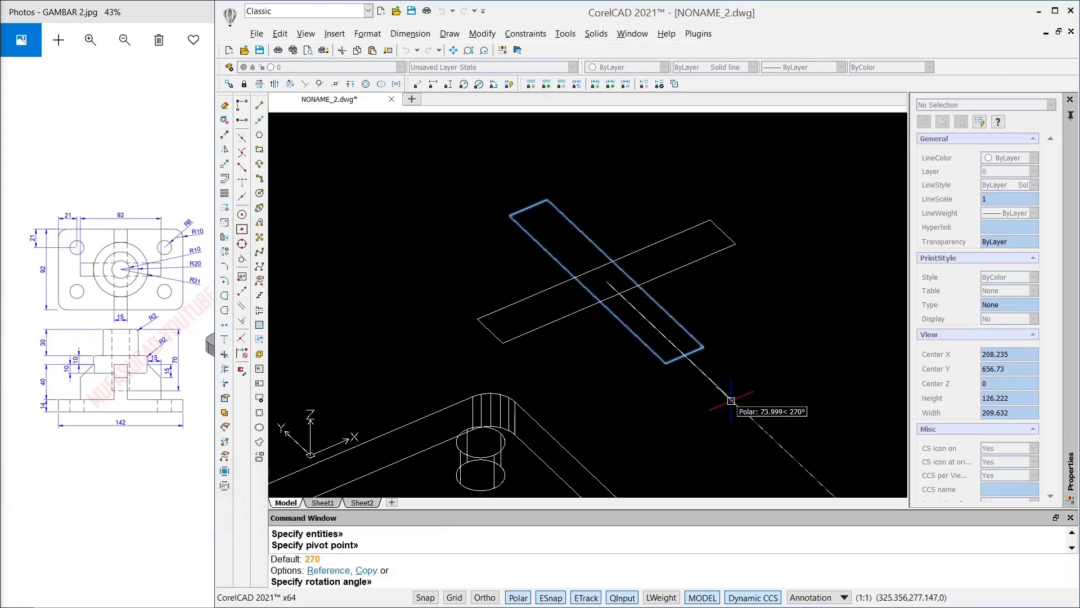
type("c")
key("Return")
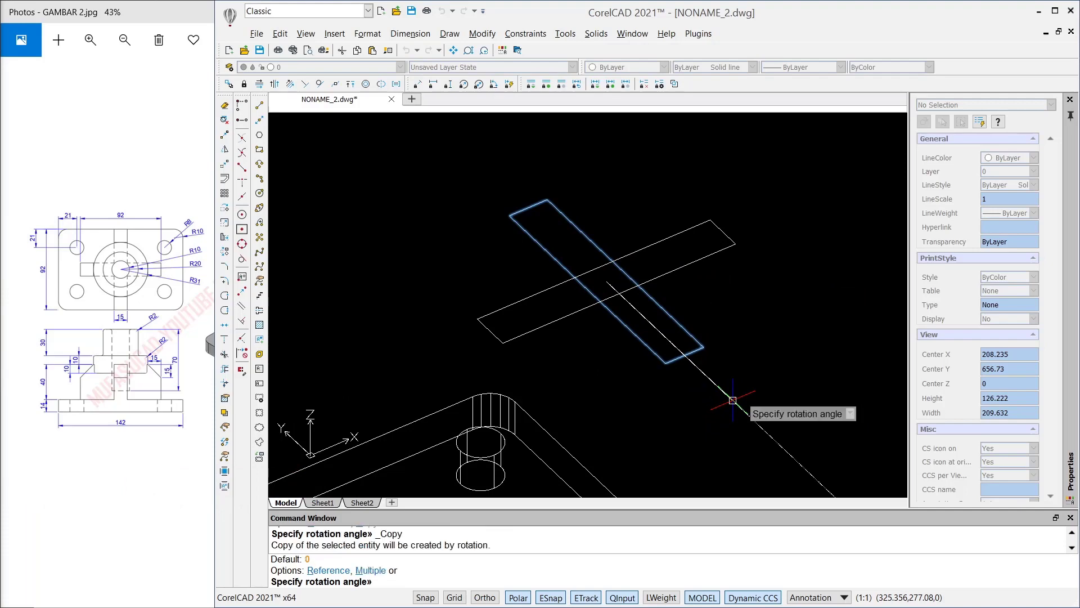
left_click(734, 402)
scroll(658, 262, "down", 1)
scroll(658, 262, "down", 1)
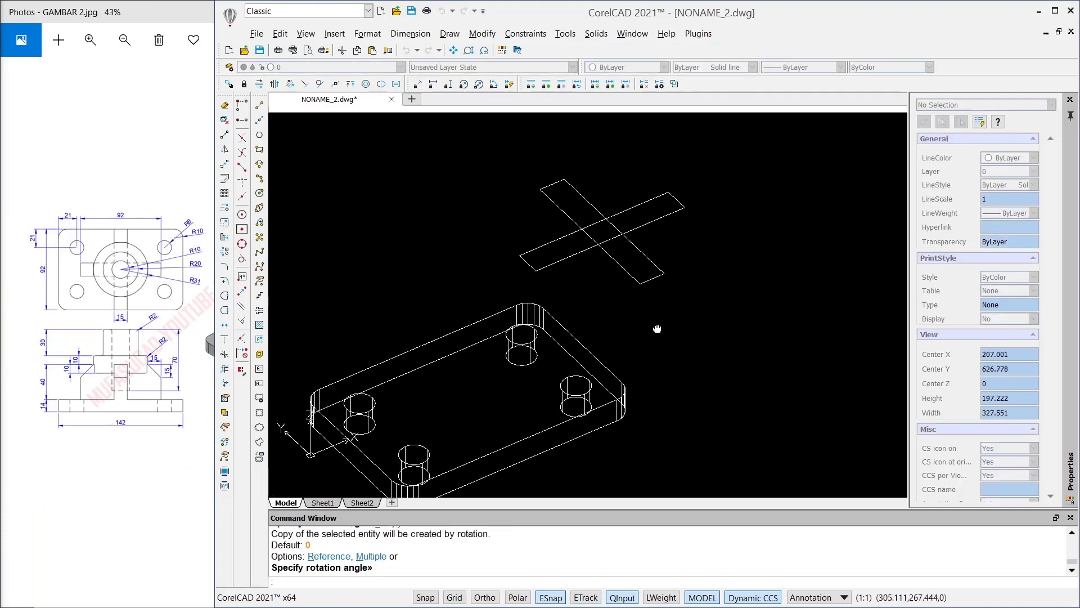
Step: Begin moving both rectangles by window-selecting them with M
type("m")
key("Return")
left_click(725, 190)
left_click(643, 254)
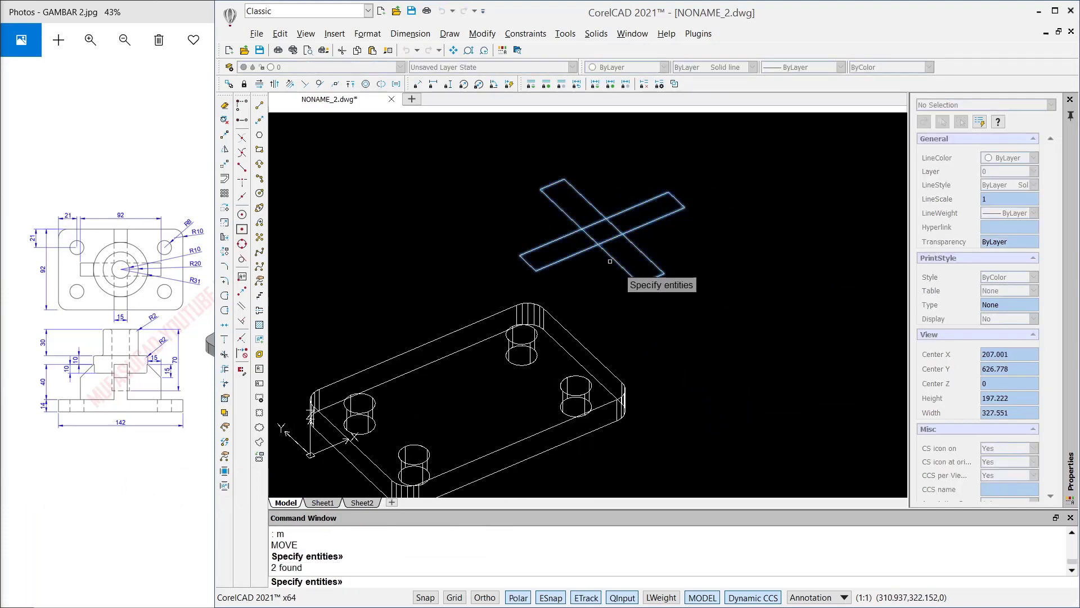
Step: Move the cross from its centre point onto the centre of the plate's top face
scroll(620, 241, "up", 2)
key("Return")
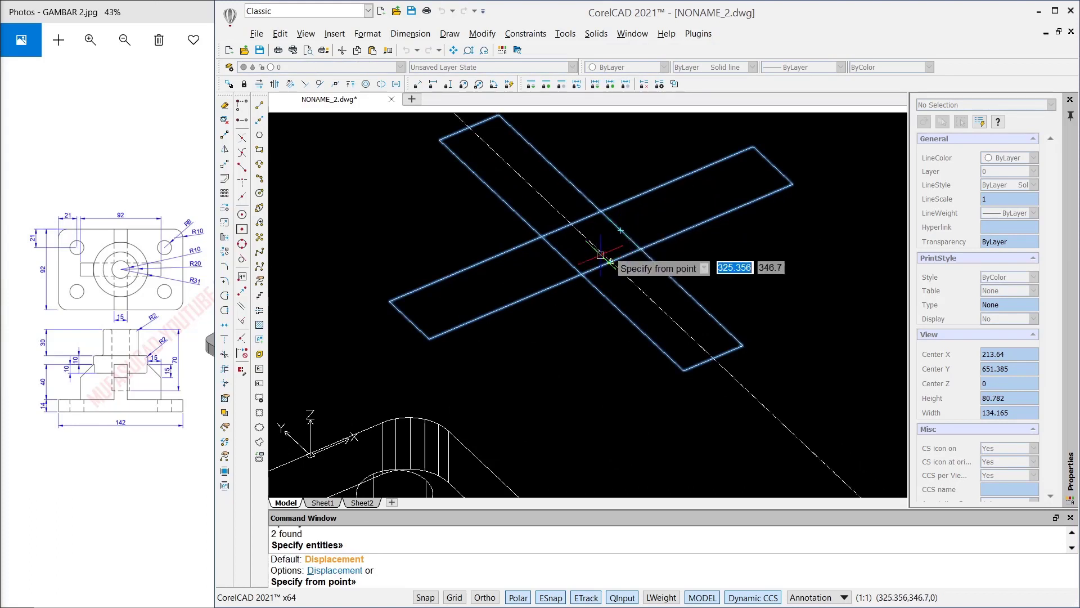
left_click(587, 242)
scroll(589, 277, "down", 1)
scroll(588, 276, "down", 2)
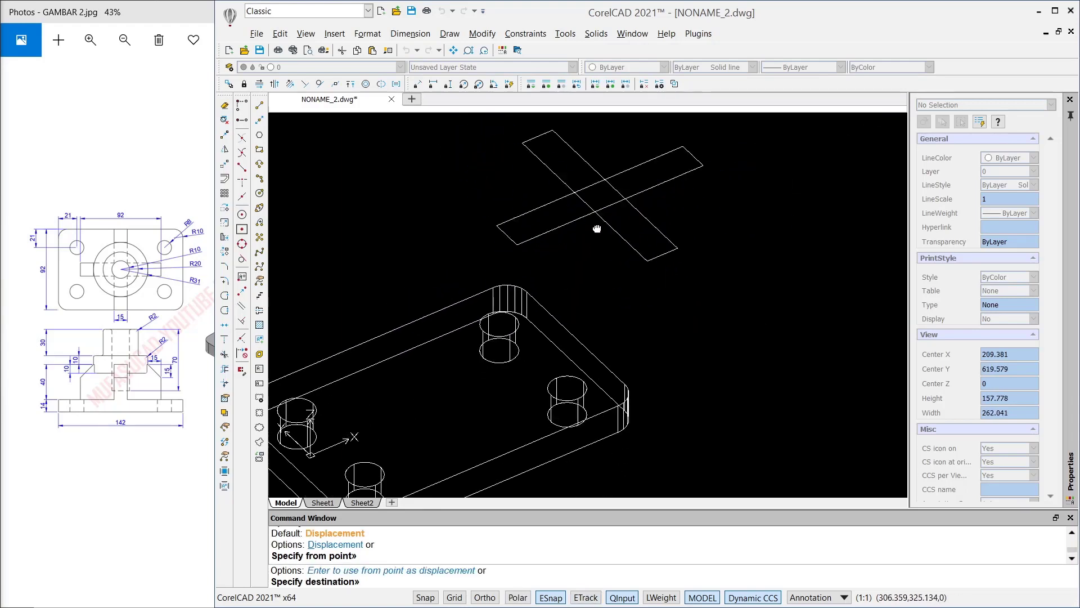
middle_click_drag(591, 253, 625, 157)
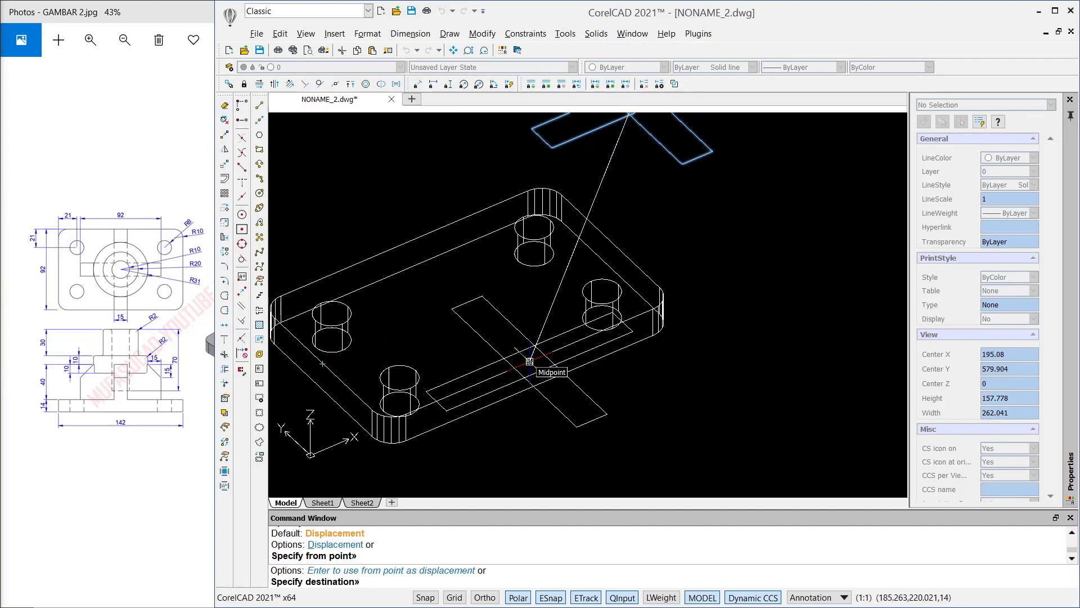
left_click(471, 310)
middle_click_drag(706, 353, 743, 374)
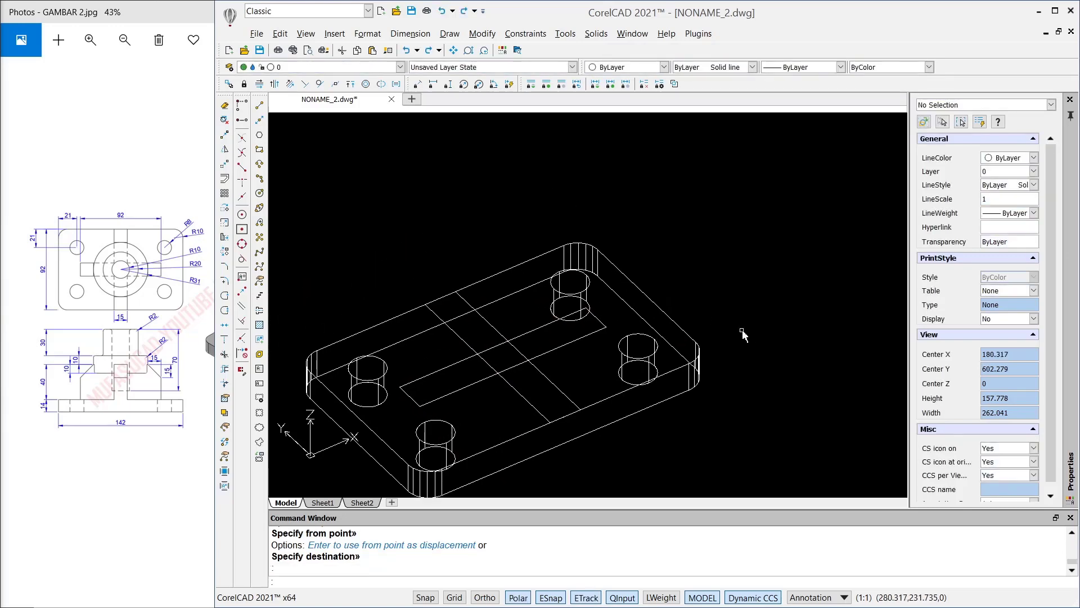
Step: Extrude both cross rectangles 40 units high
type("t")
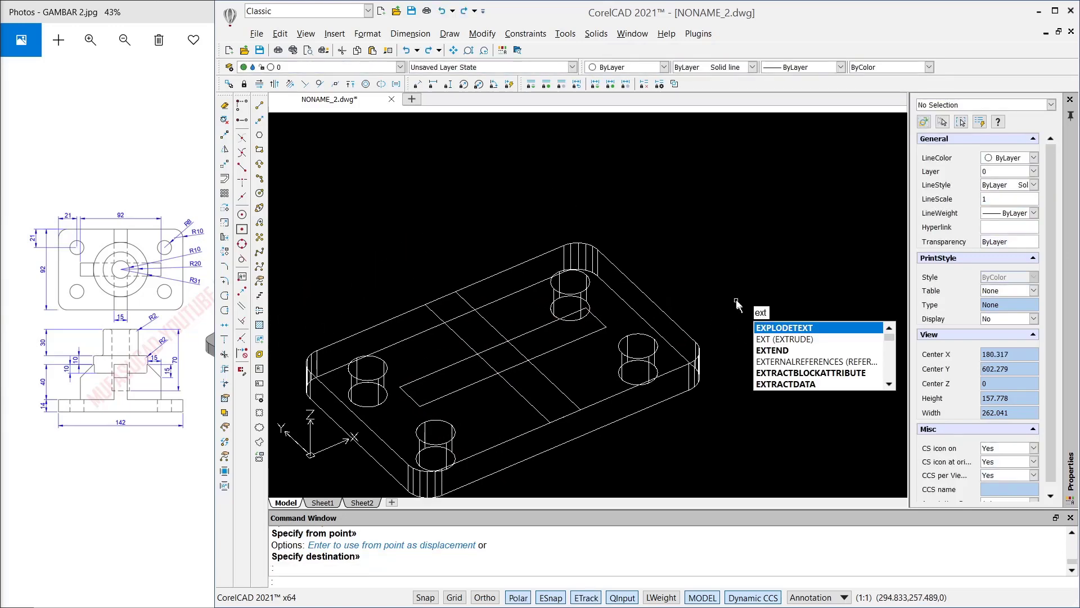
key("Return")
left_click(489, 340)
key("Return")
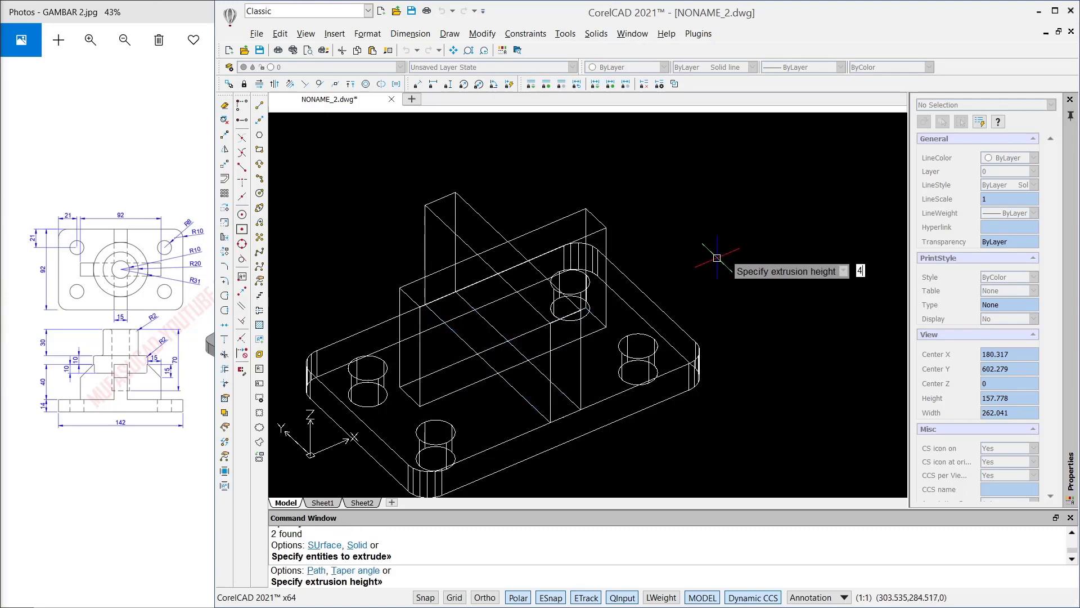
type("40")
key("Return")
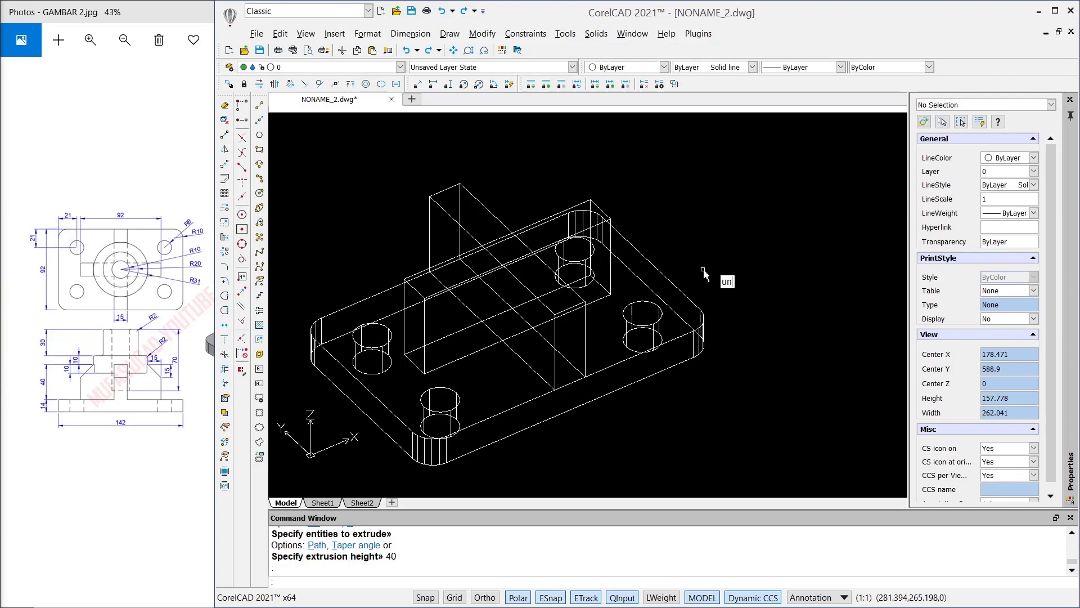
Step: Union the base plate and both ribs into one solid
key("Return")
left_click(746, 199)
left_click(517, 401)
key("Return")
mouse_move(705, 240)
middle_mouse_down("shift")
mouse_move(697, 190)
mouse_move(692, 236)
middle_mouse_up("shift")
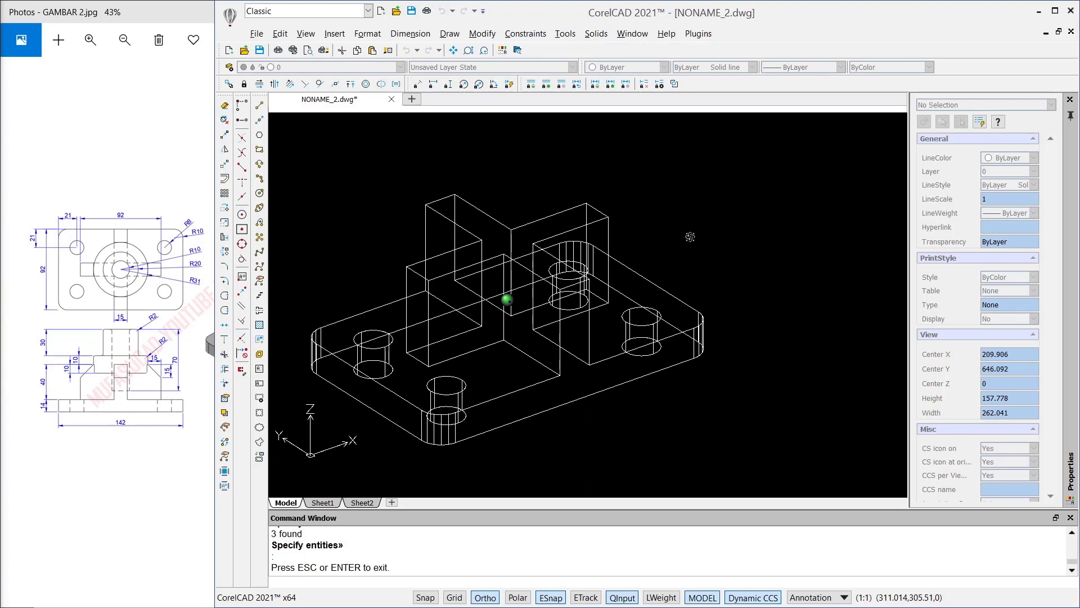
Step: Switch the bracket's display to Flat with Edges shading
left_click(292, 35)
mouse_move(307, 35)
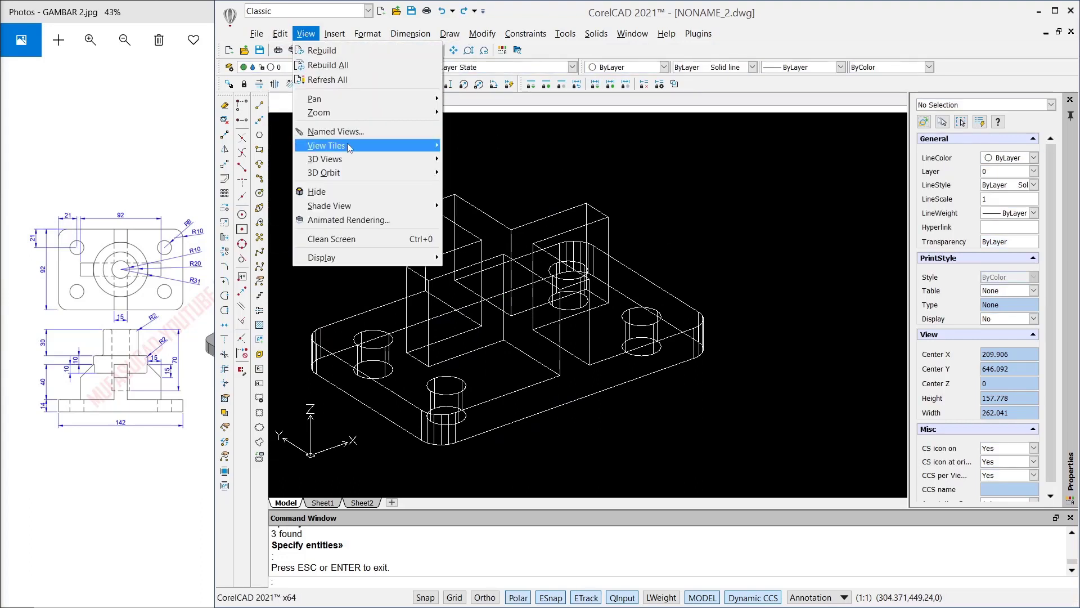
mouse_move(393, 206)
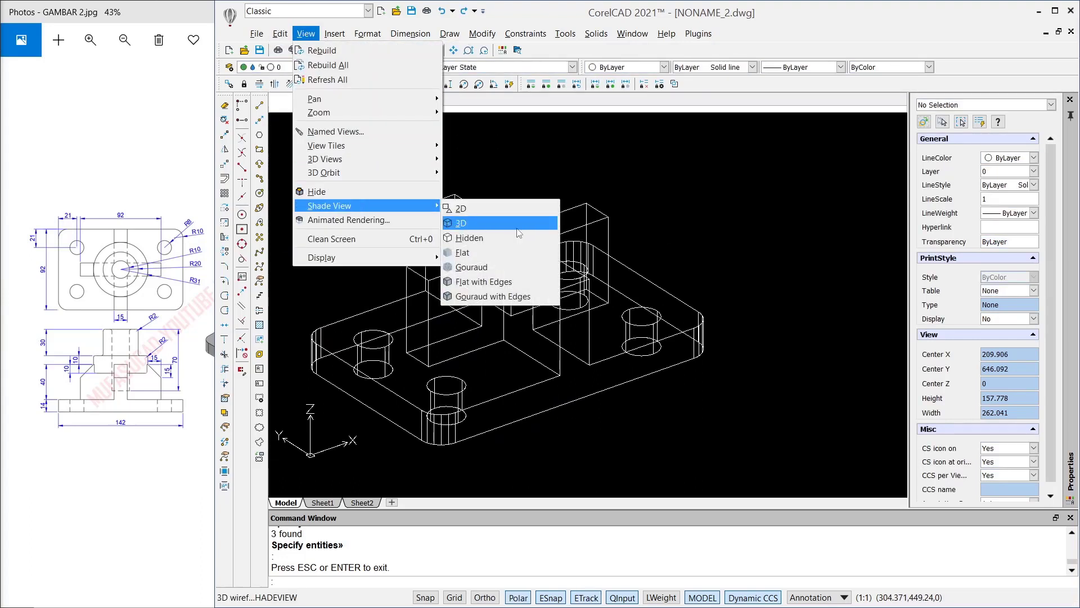
left_click(496, 289)
middle_click_drag(754, 214, 690, 236)
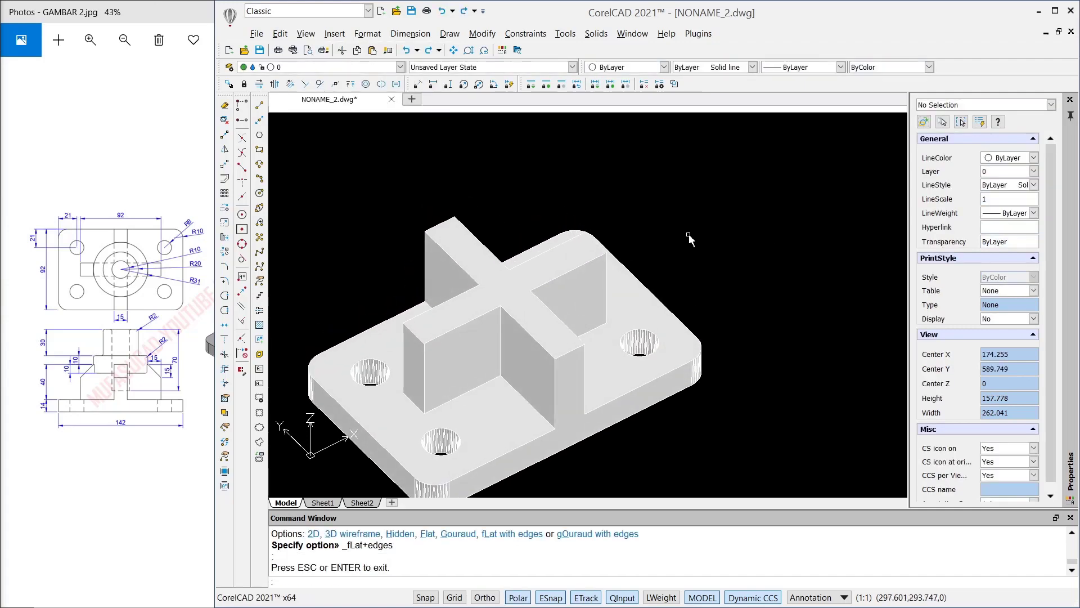
Step: Cancel the fillet command and begin entering CHAMFEREDGES instead
type("fil")
key("Escape")
type("chamfere")
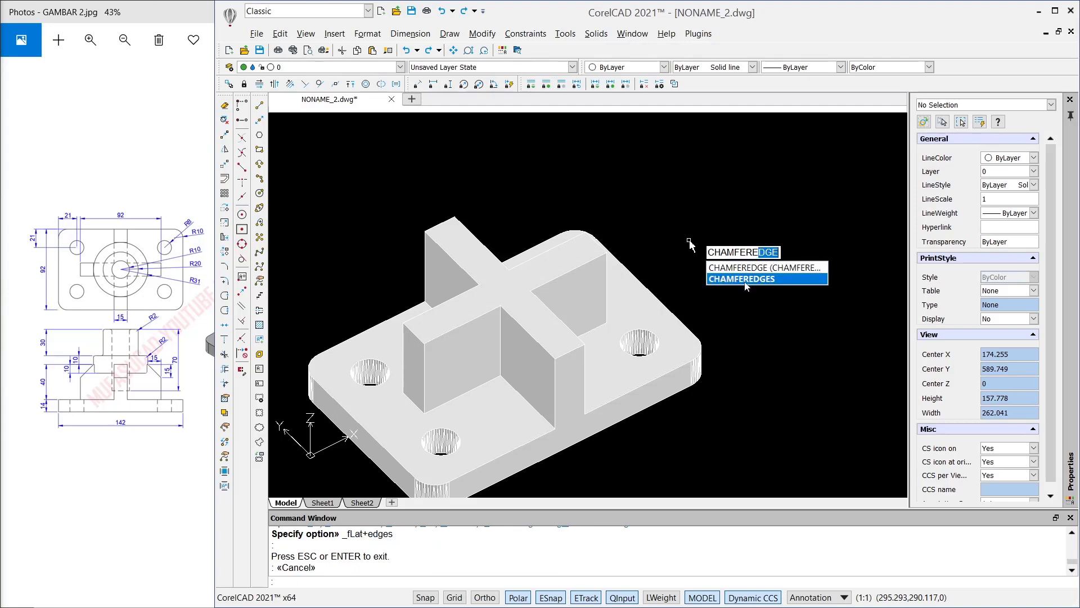
Step: Chamfer four top edges of the ribs and central block at 15 × 15, redoing after an undo
left_click(742, 279)
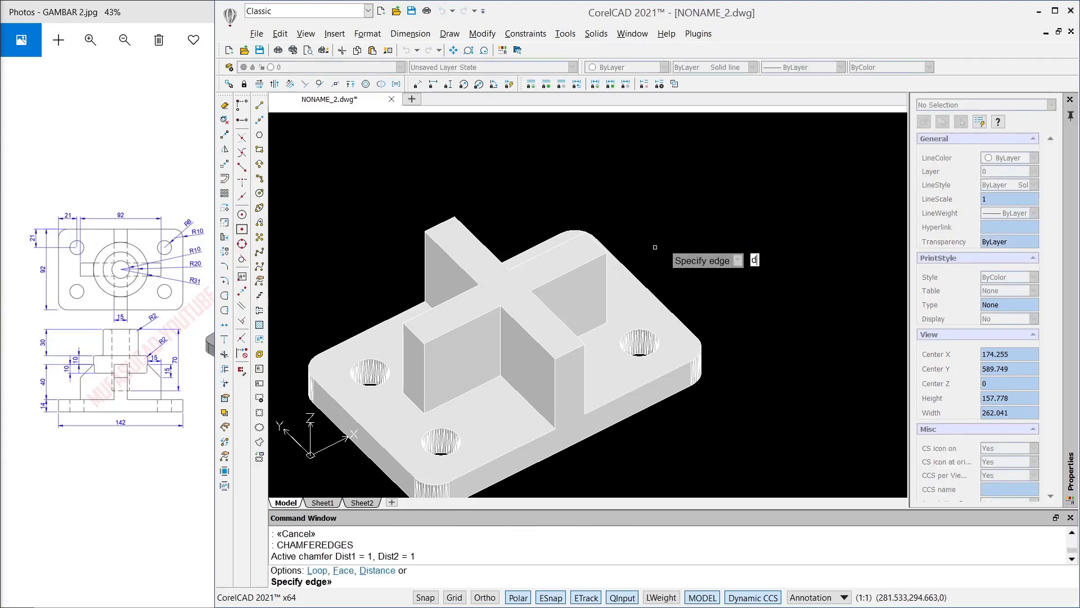
key("Return")
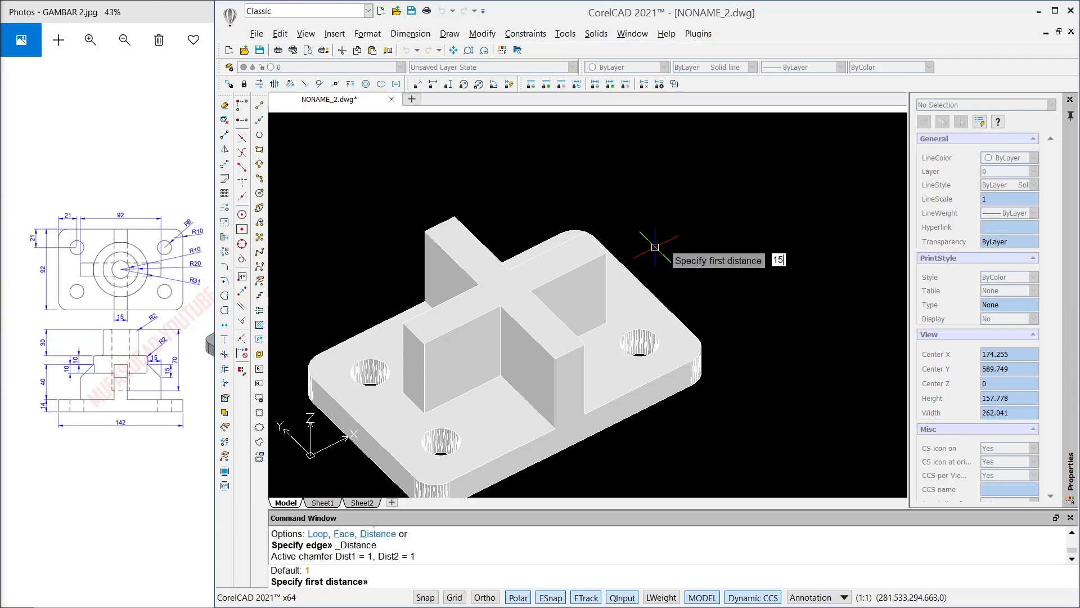
type("15")
key("Return")
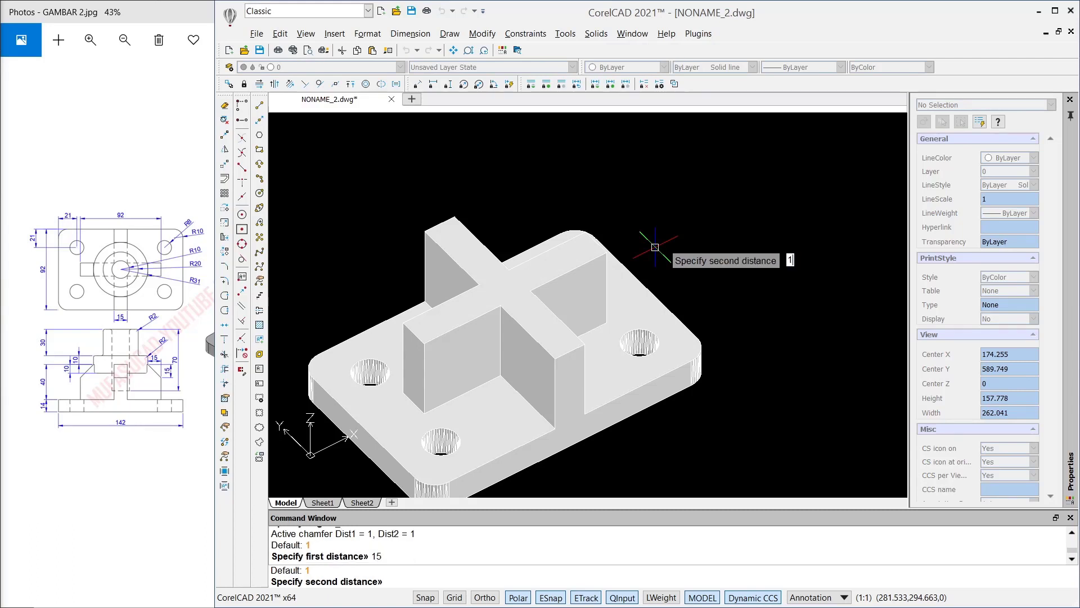
key("Return")
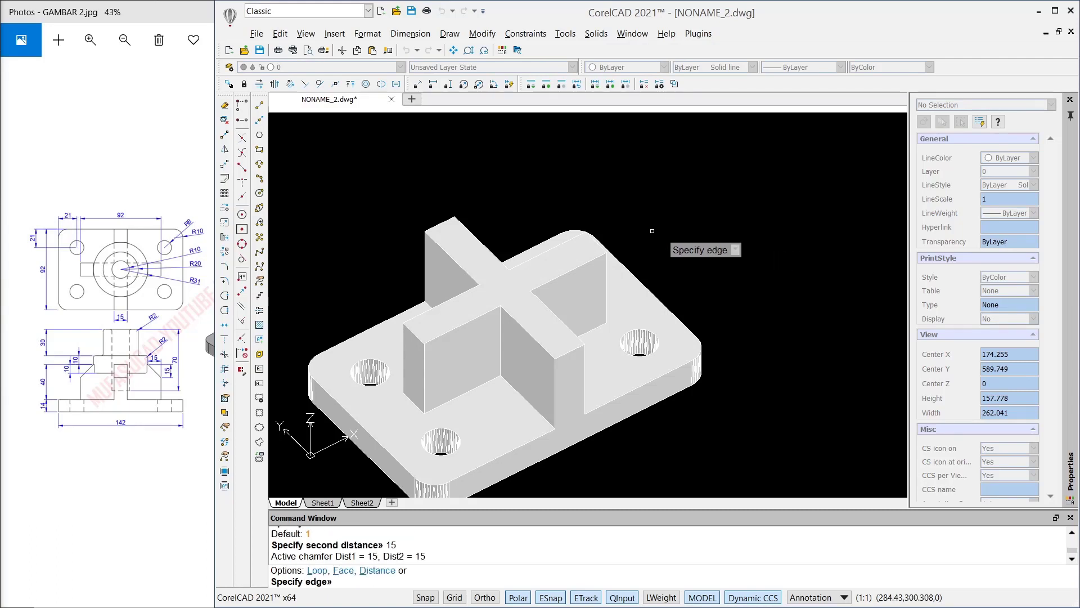
left_click(597, 246)
left_click(441, 222)
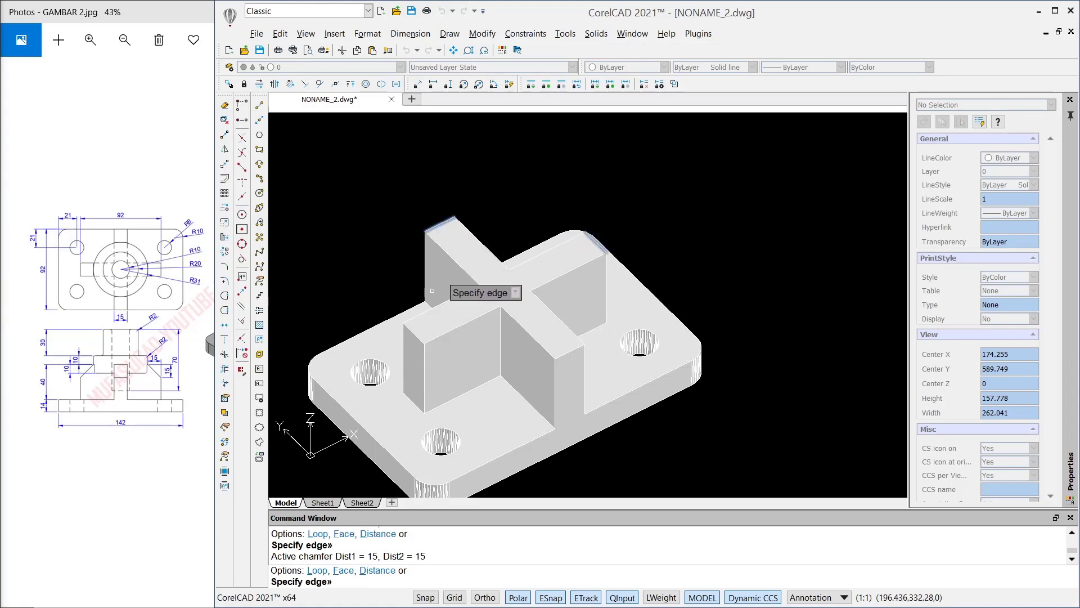
left_click(414, 333)
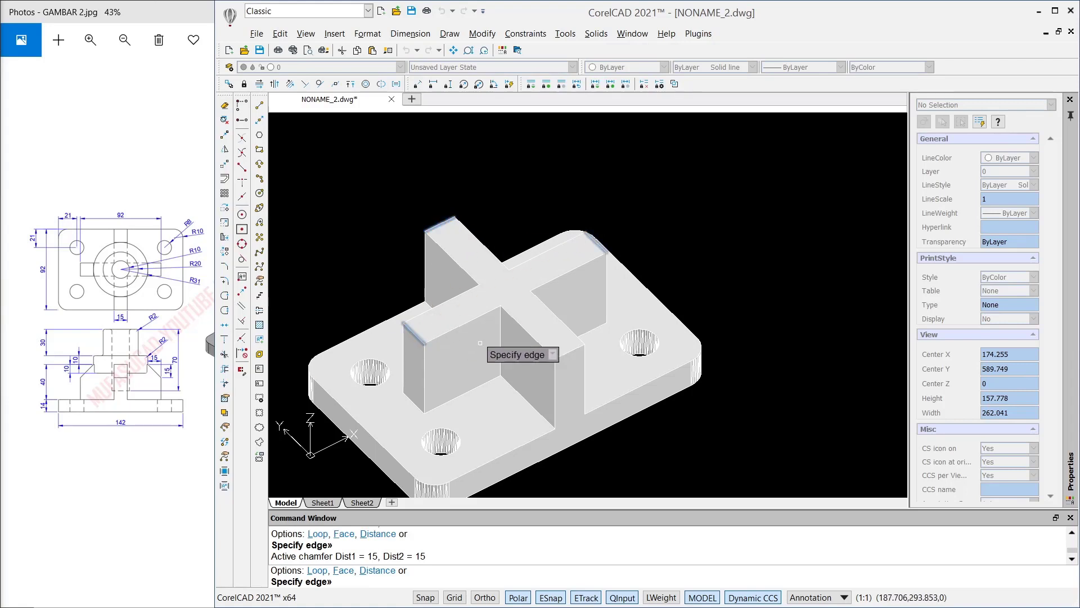
left_click(571, 355)
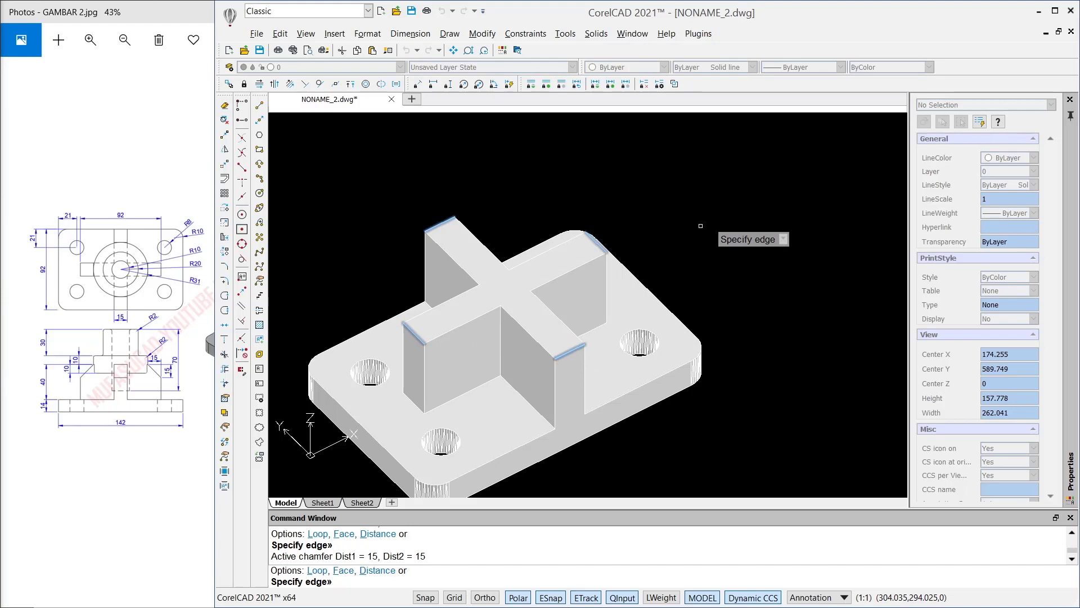
key("Return")
key("ctrl+y")
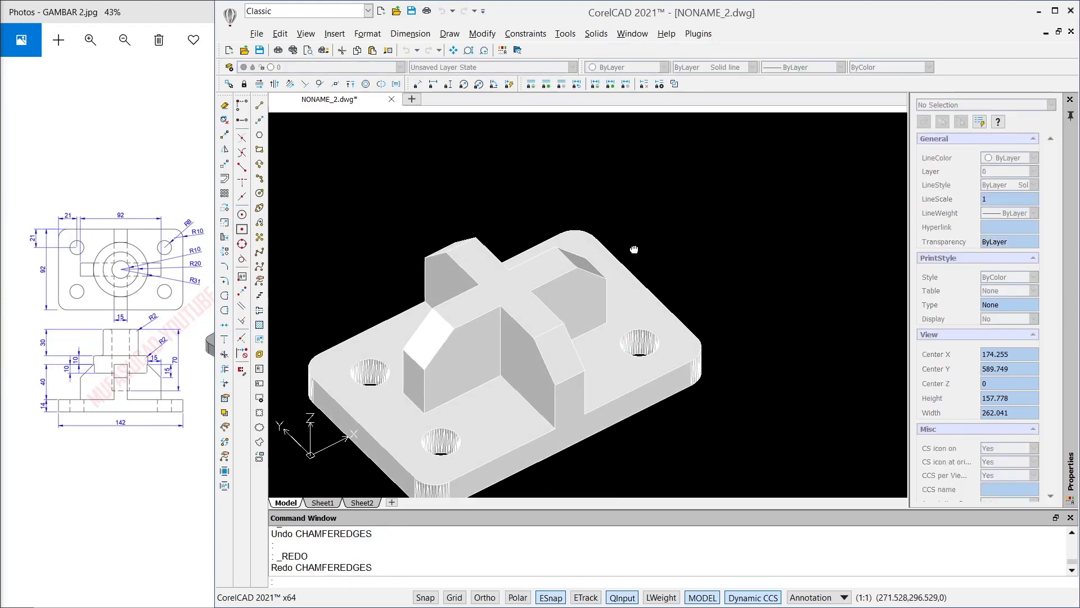
scroll(612, 242, "up", 3)
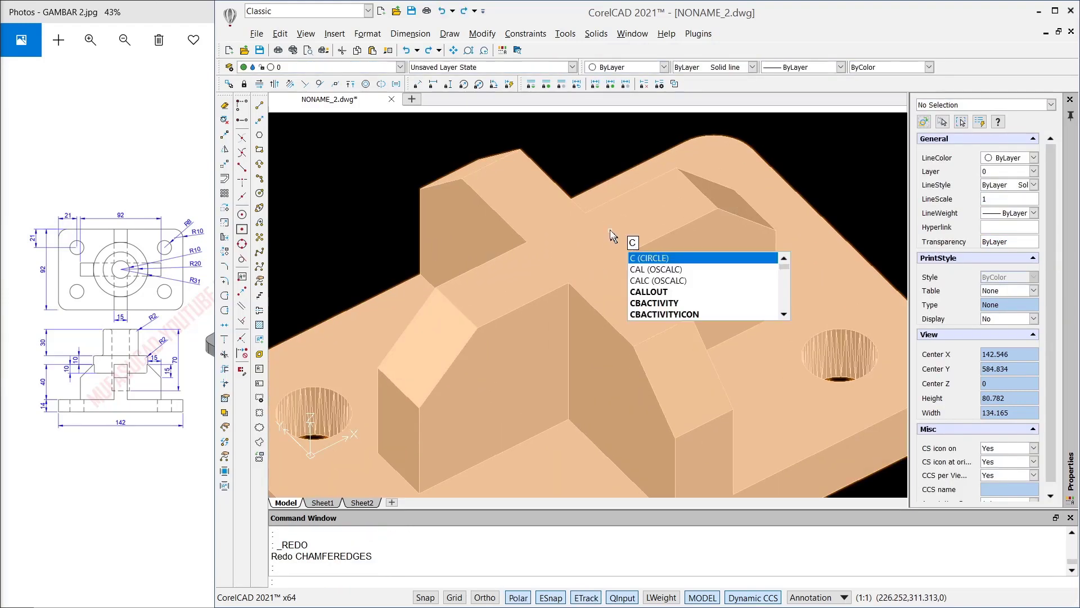
Step: Draw a circle centred on the cross-shaped top face of the ribs
key("Return")
scroll(538, 240, "up", 1)
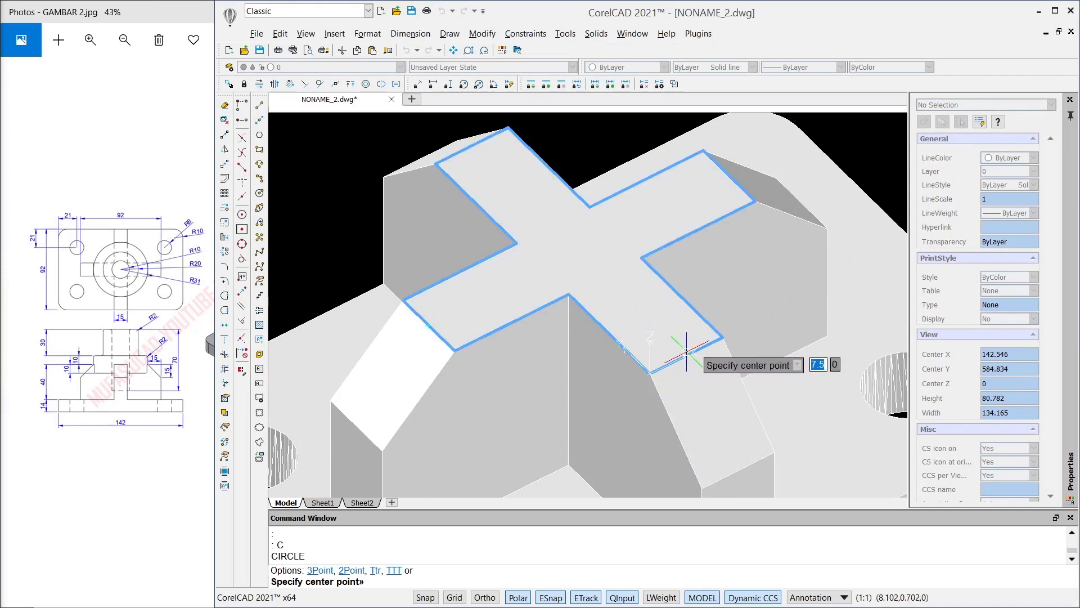
left_click(577, 253)
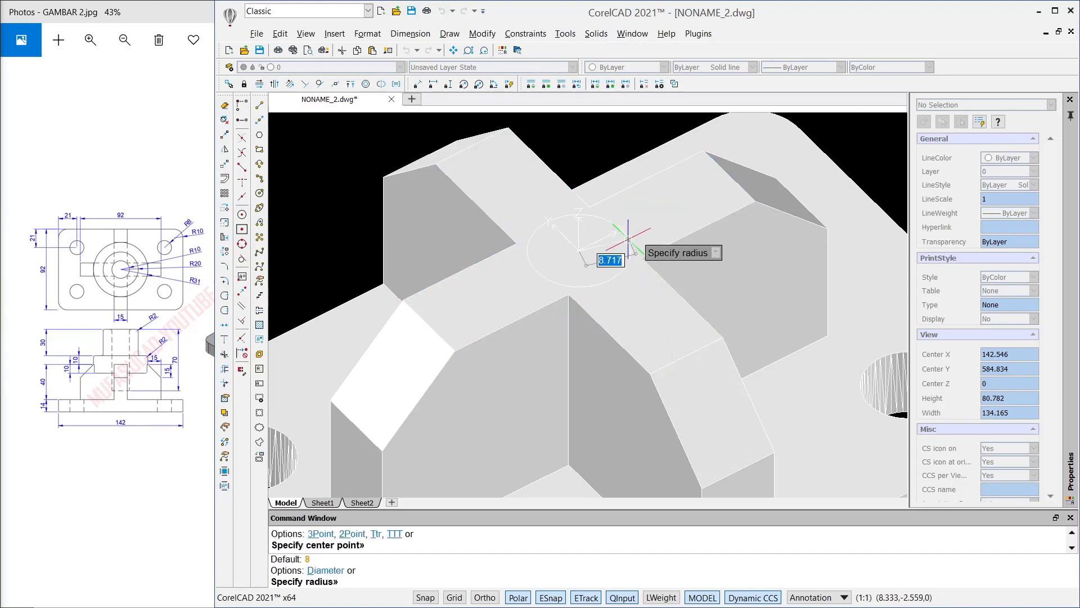
left_click(430, 324)
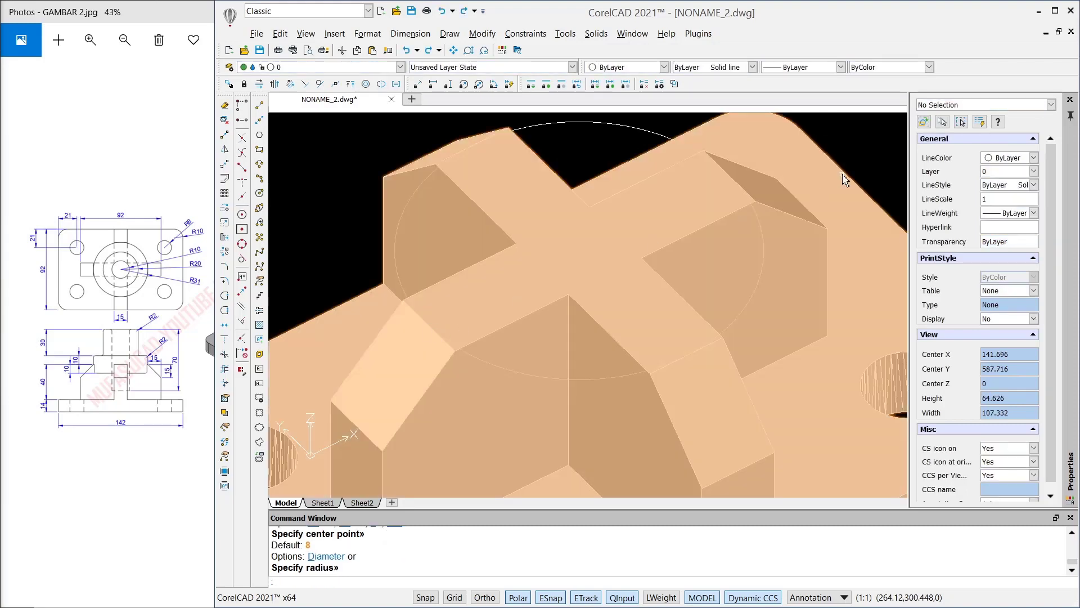
scroll(842, 179, "down", 2)
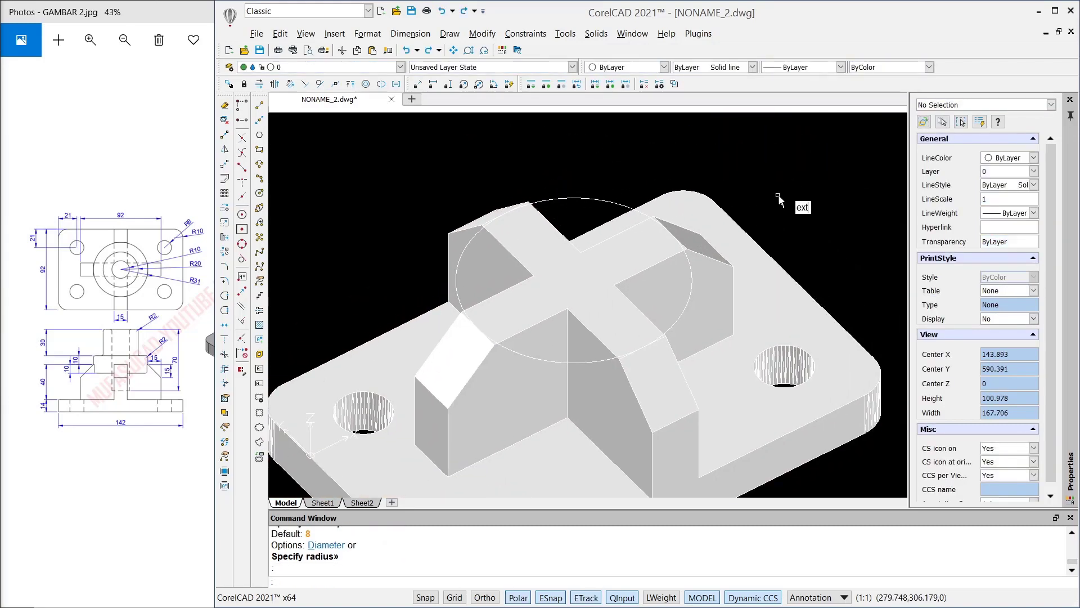
Step: Extrude the new circle 20 units into a solid cylinder
key("Return")
left_click(619, 204)
key("Return")
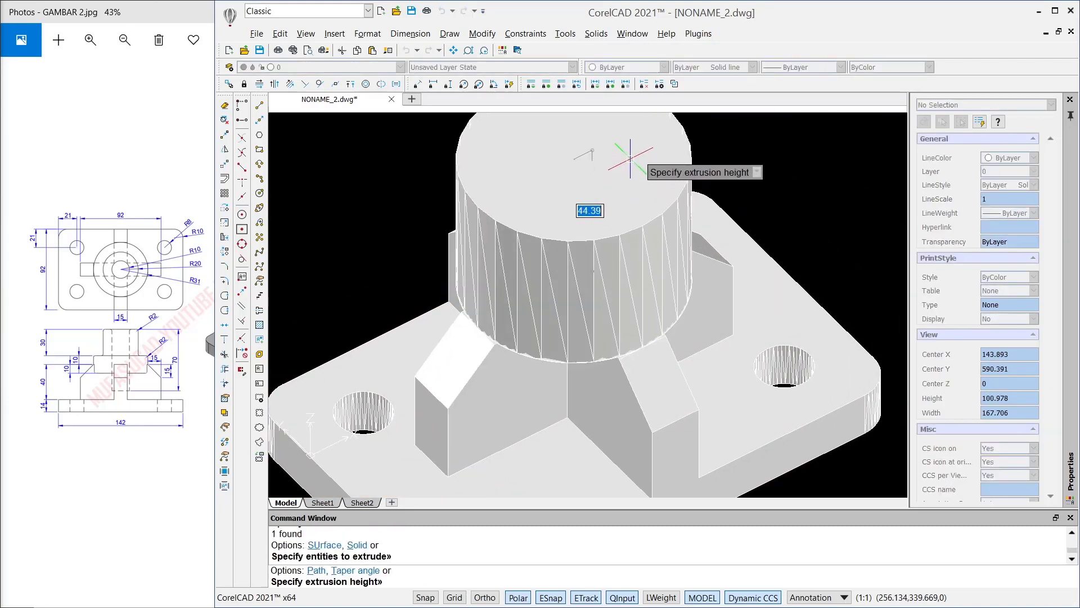
type("20")
key("Return")
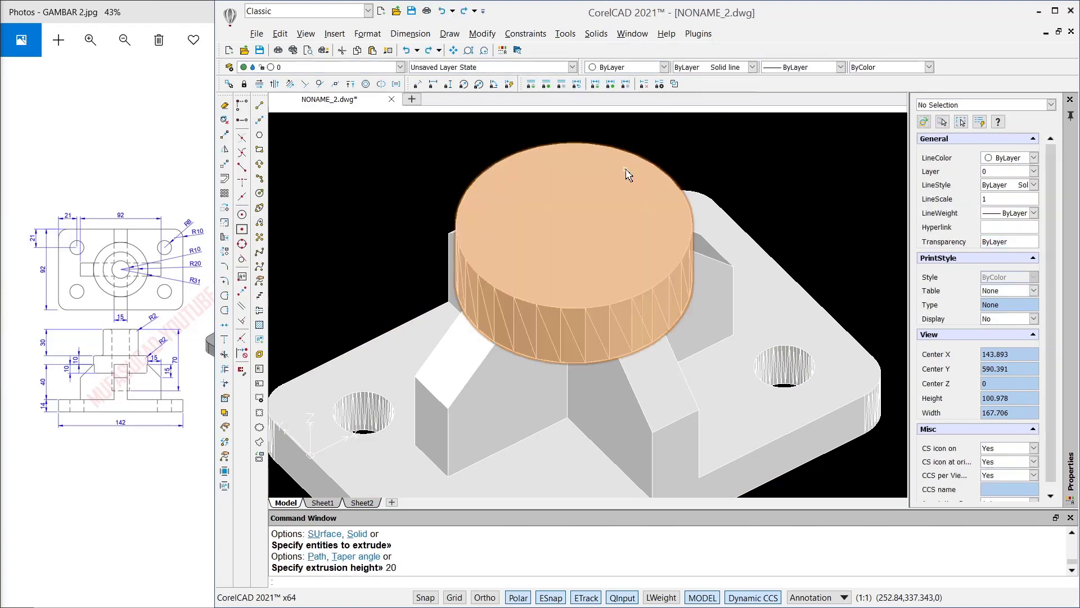
middle_click_drag(770, 214, 724, 225)
key("Return")
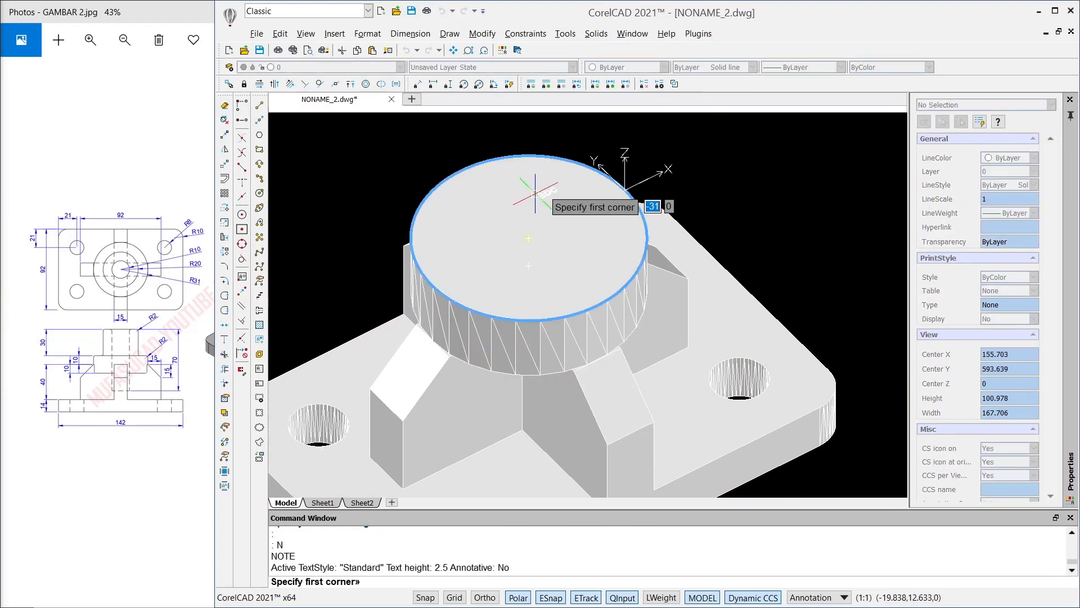
Step: Move the first cylinder 10 units into place with MOVE
key("Escape")
type("m")
key("Return")
left_click(555, 185)
key("Return")
left_click(790, 167)
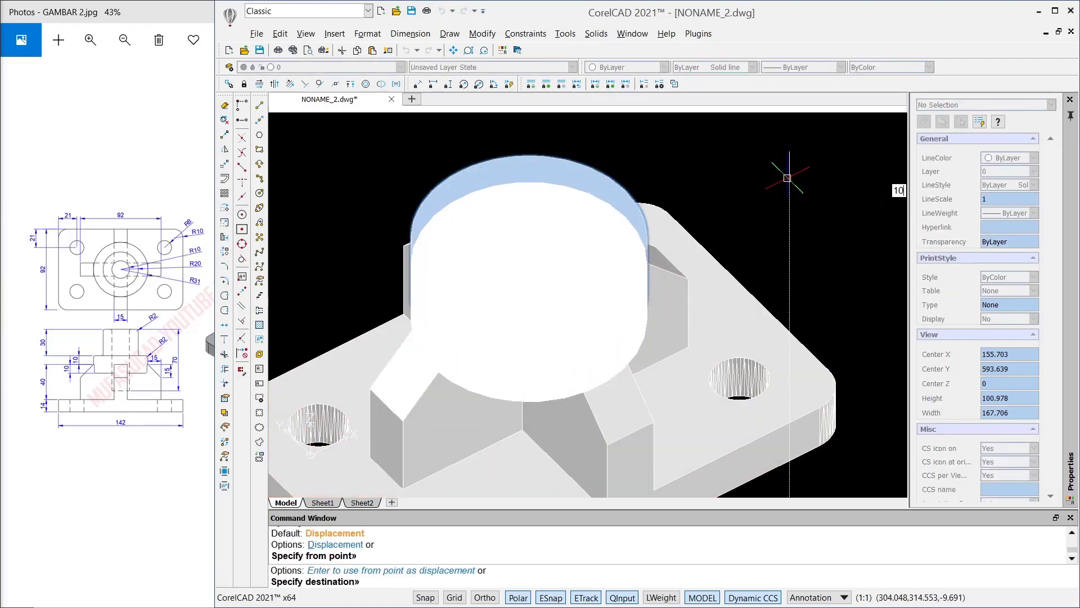
key("Return")
middle_click_drag(677, 181, 699, 200)
Step: Draw a radius-20 circle centred on the cylinder's top face
type("c")
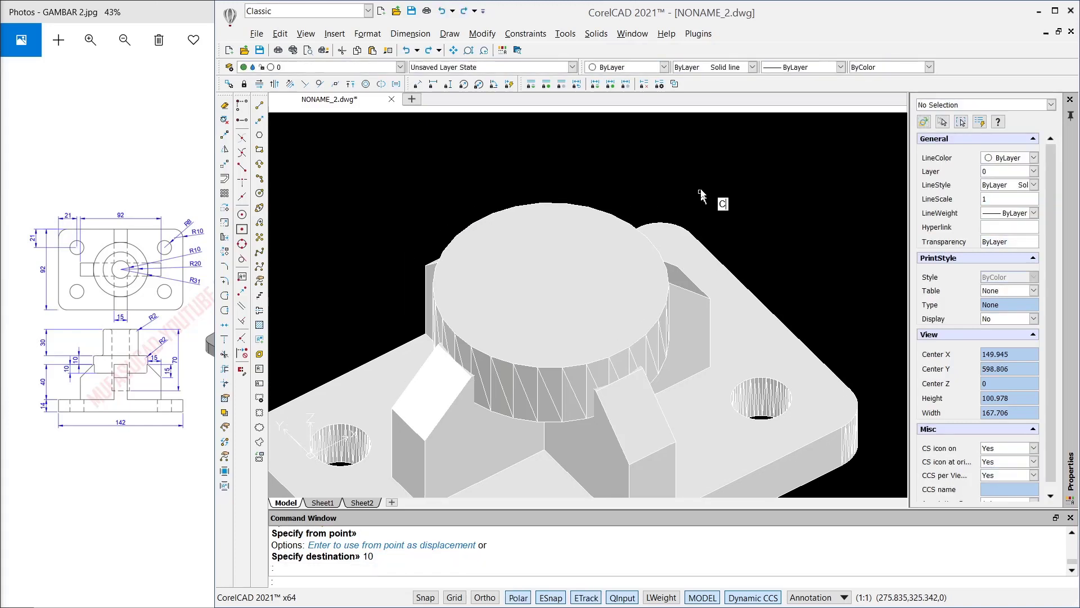
key("Return")
left_click(551, 284)
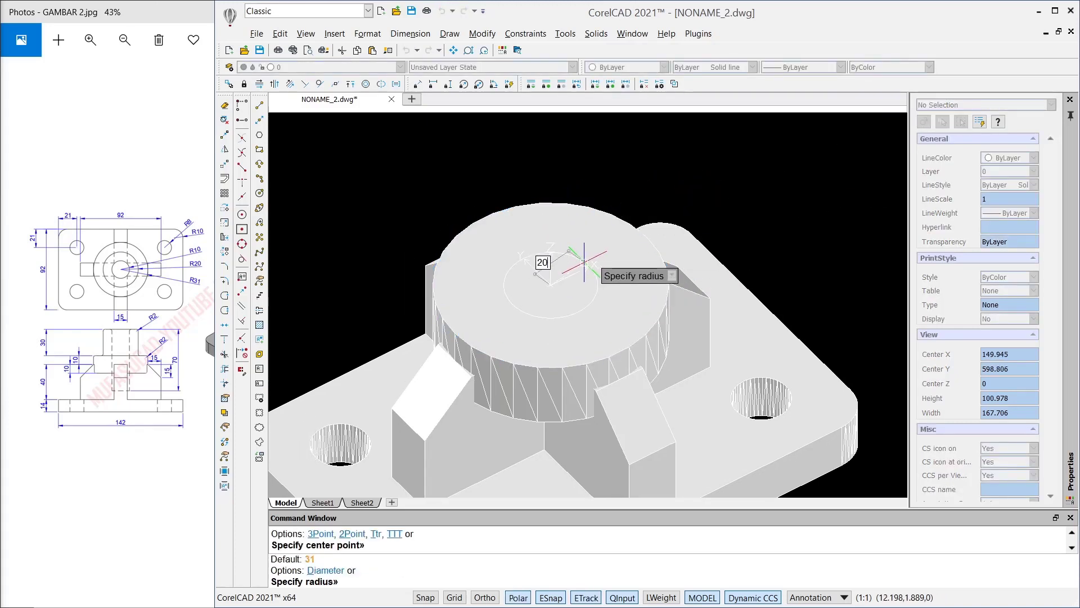
key("Return")
Step: Extrude the last circle 30 units into a narrower upper cylinder
type("ext")
key("Return")
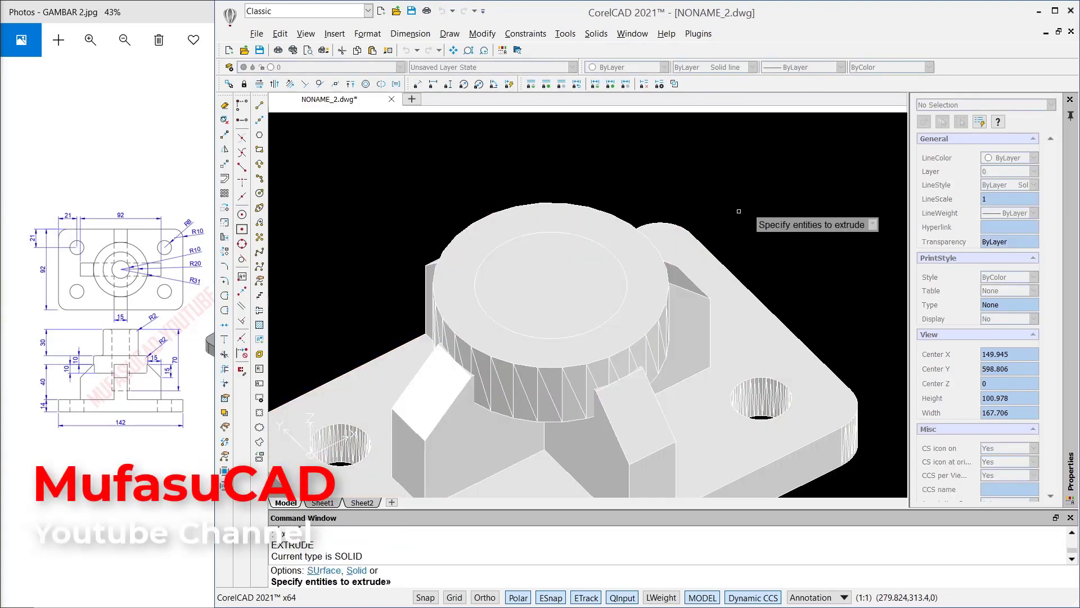
type("l")
key("Return")
key("Return")
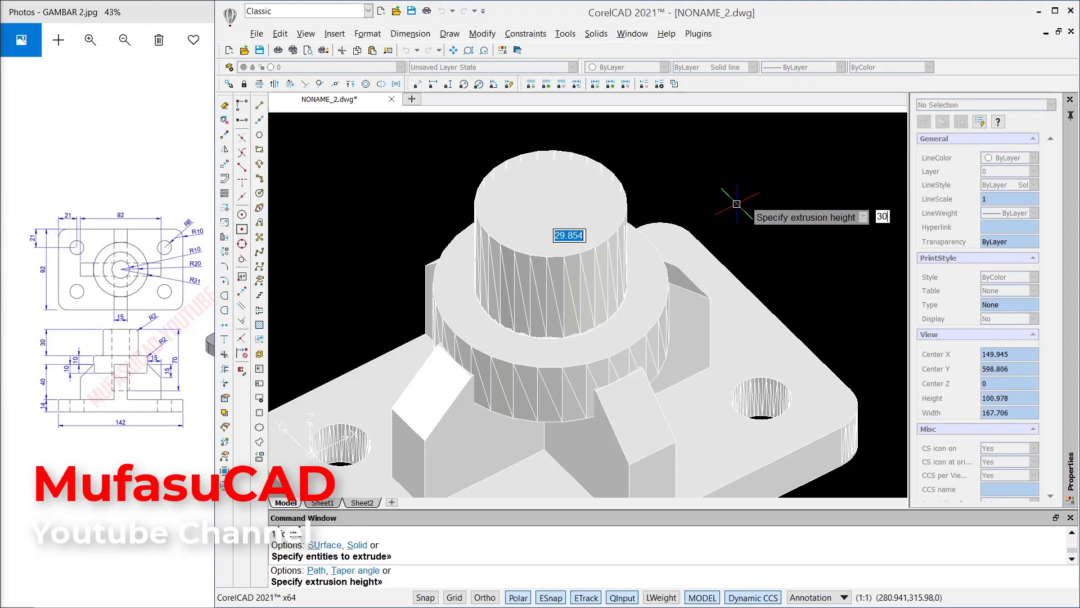
key("Return")
key("Return")
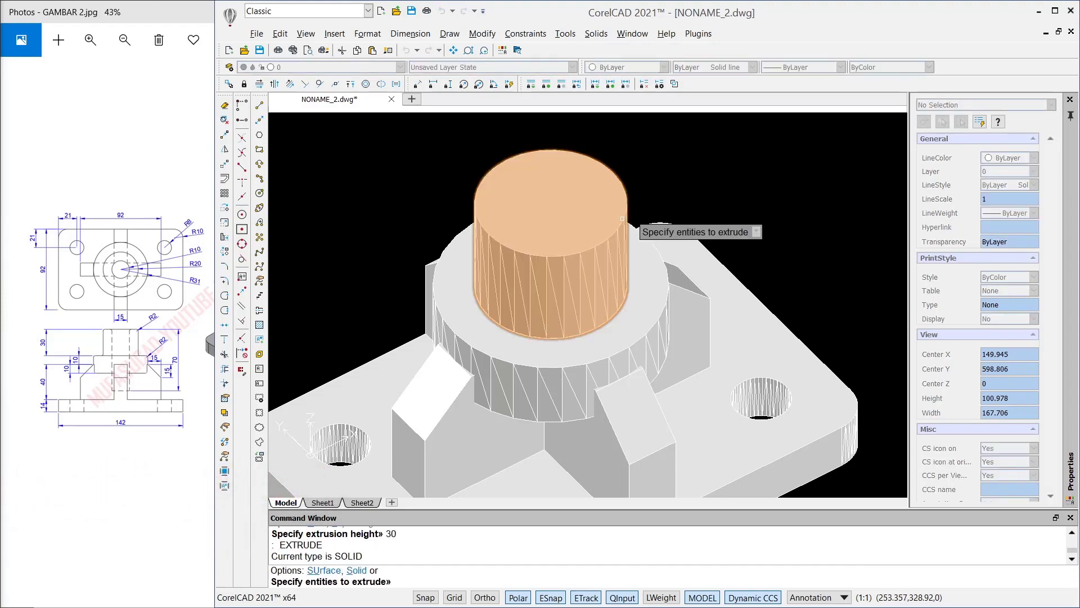
key("Escape")
Step: Draw a radius-10 circle centred on the upper cylinder's top face
key("Escape")
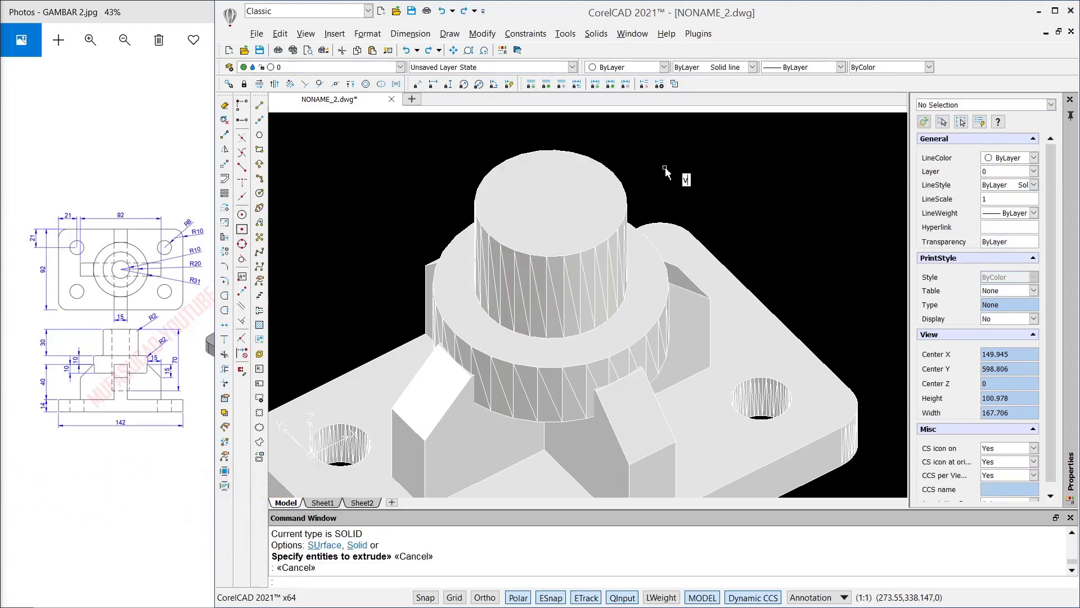
type("v")
key("Return")
key("Escape")
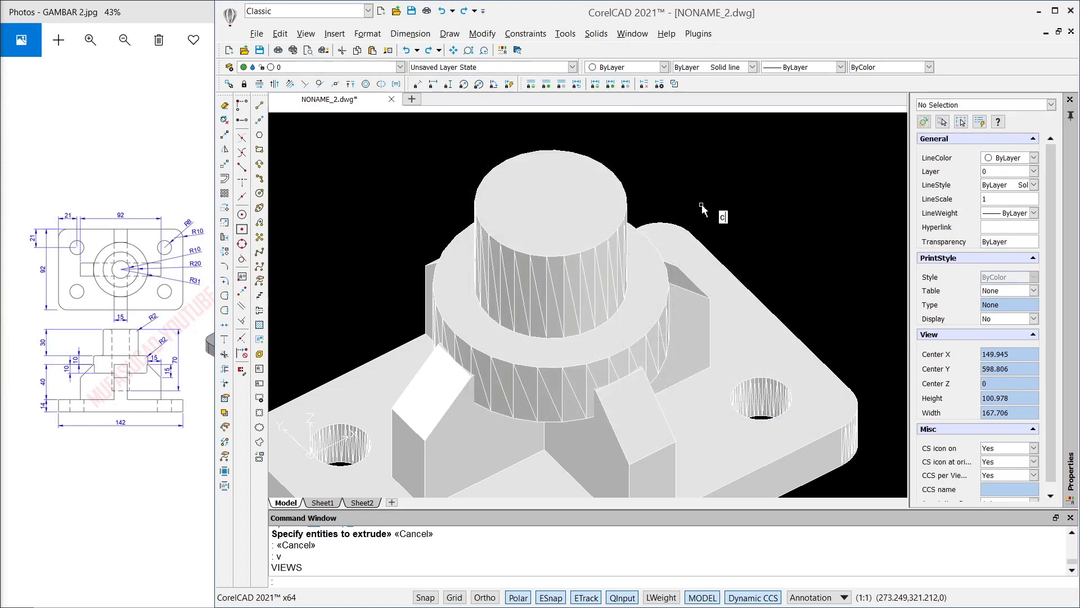
key("Return")
left_click(550, 203)
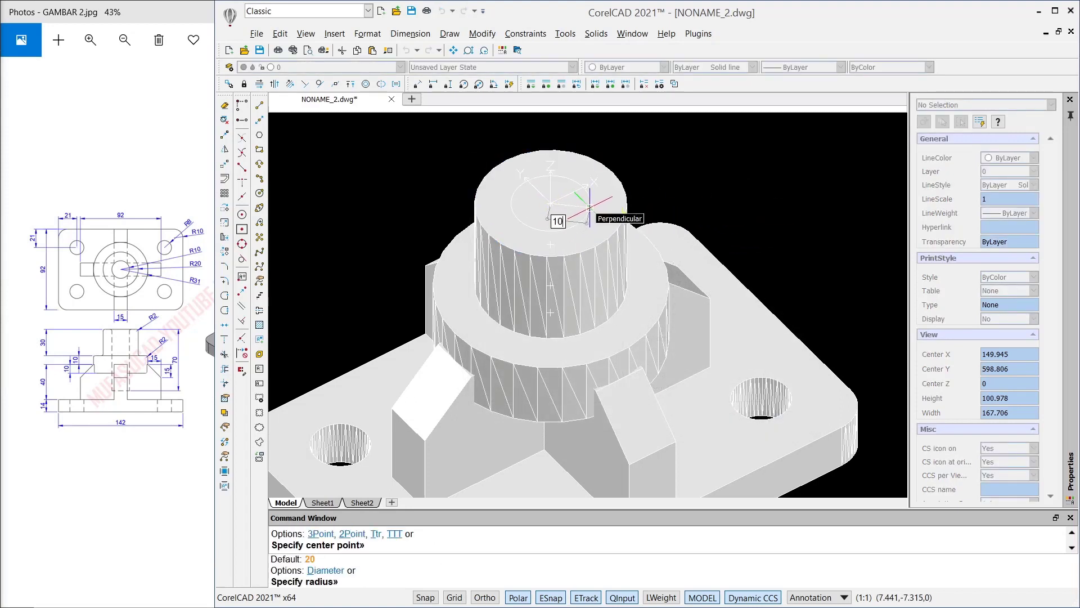
key("Return")
Step: Extrude the small circle 70 units up through the boss
type("ex")
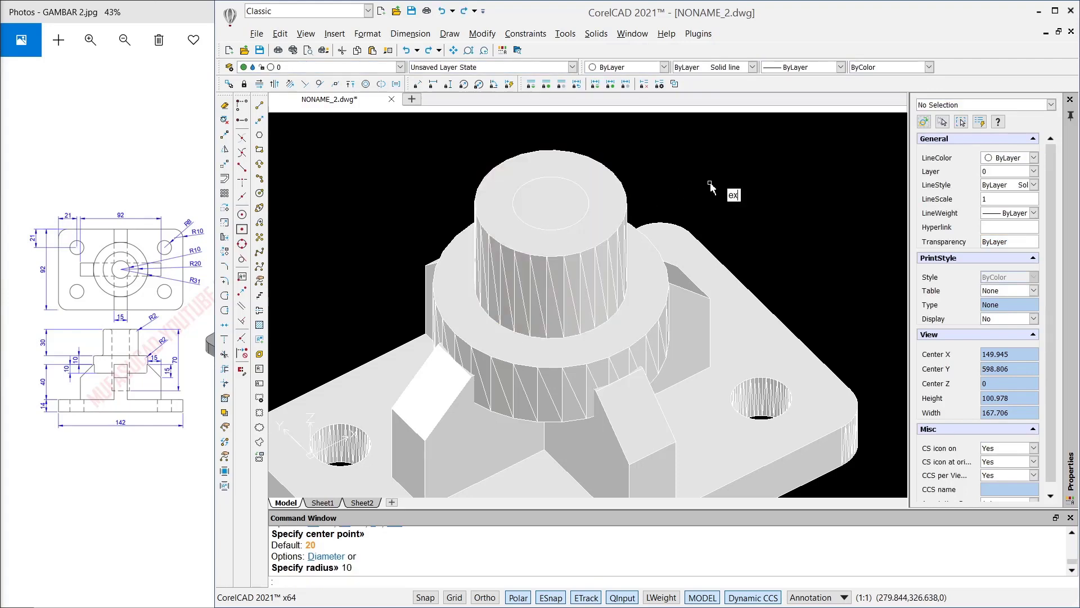
type("t")
key("Return")
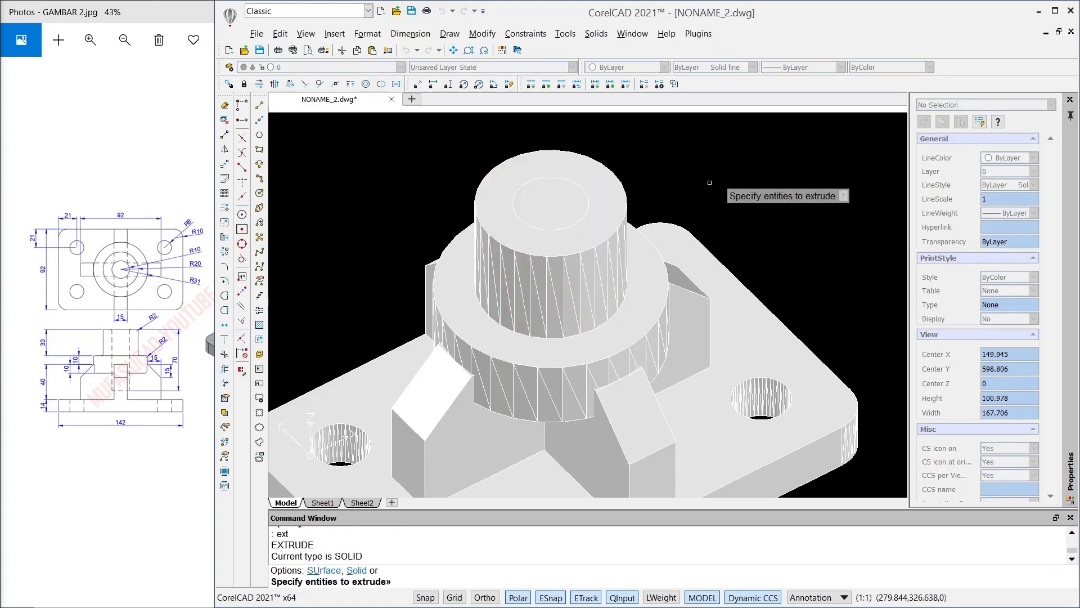
left_click(595, 207)
key("Return")
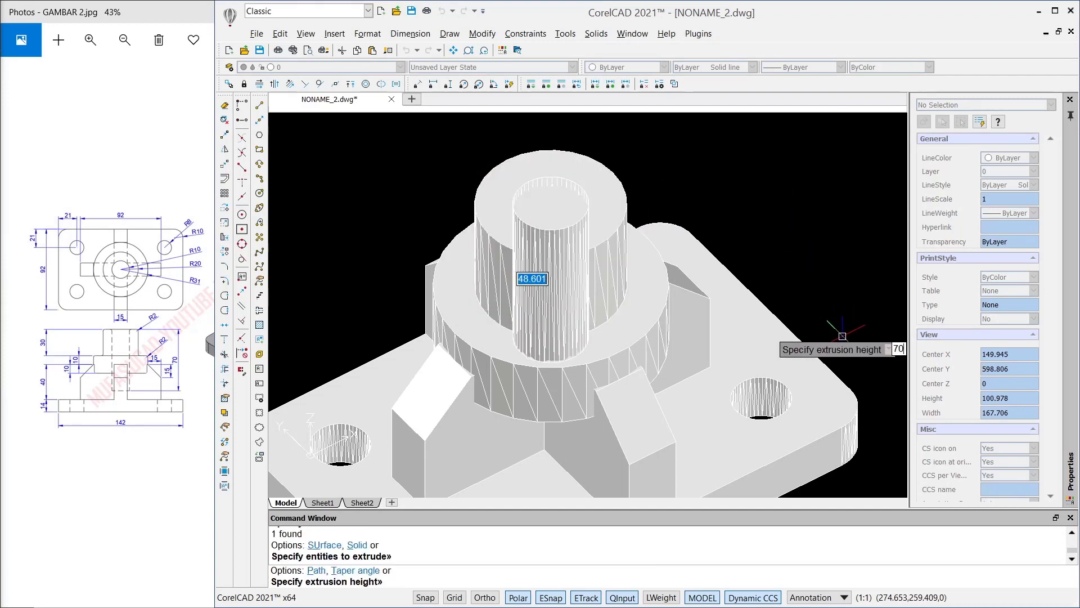
key("Return")
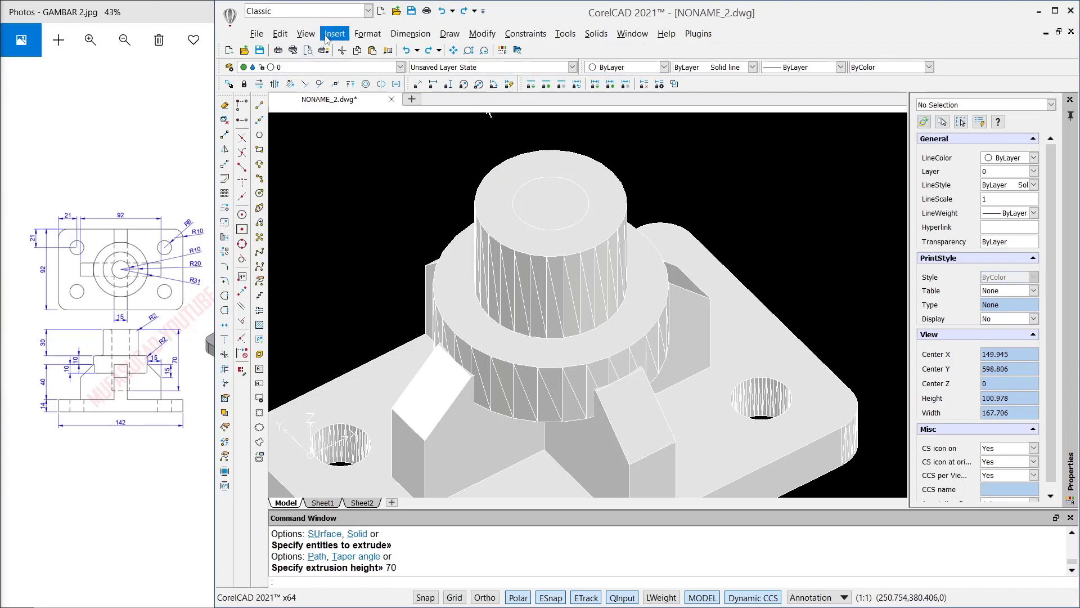
Step: Switch the model display to 2D wireframe
left_click(306, 35)
mouse_move(366, 206)
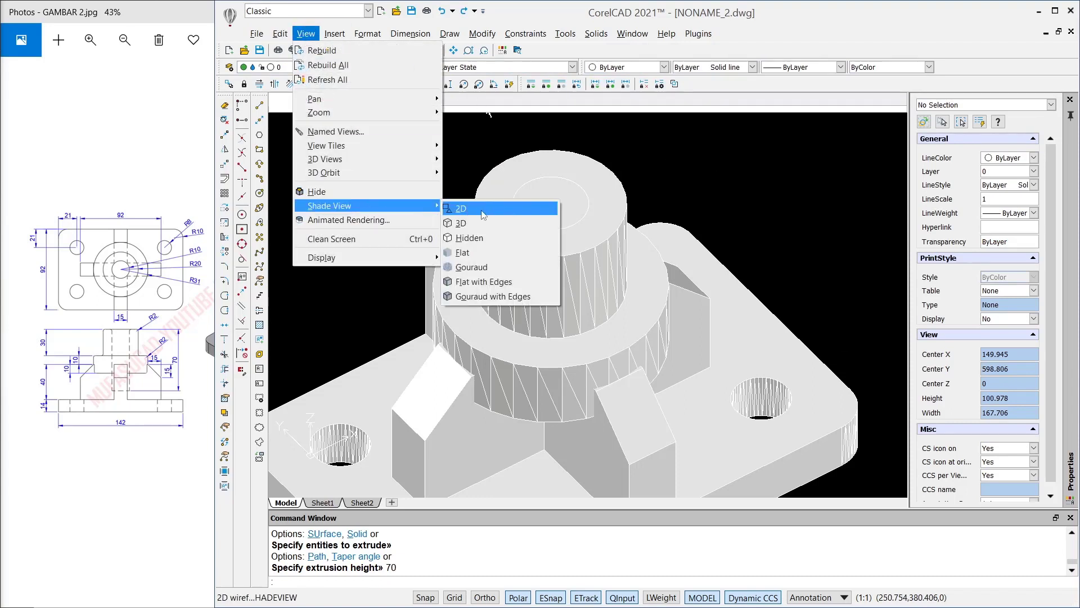
left_click(460, 208)
scroll(596, 212, "down", 3)
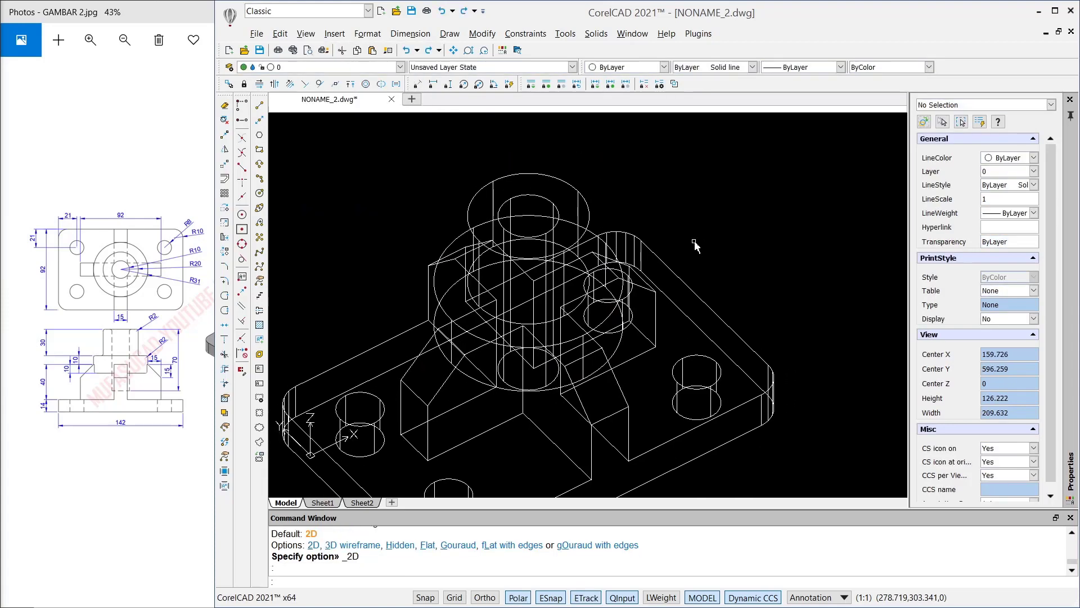
Step: Subtract the inner cylinder from the base, boss cylinder and ring to bore the hole
key("Return")
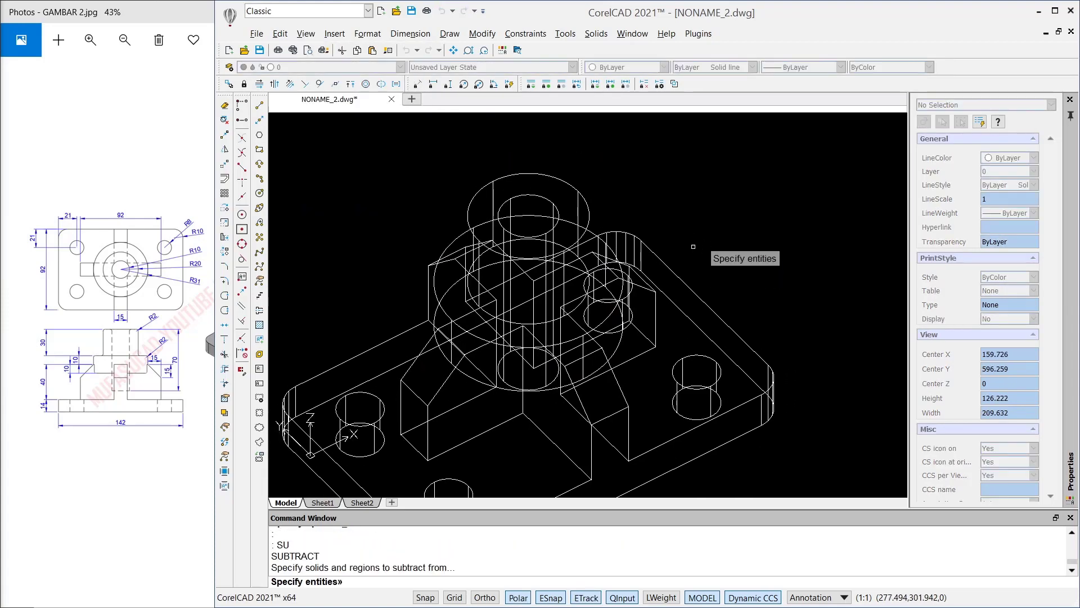
left_click(684, 281)
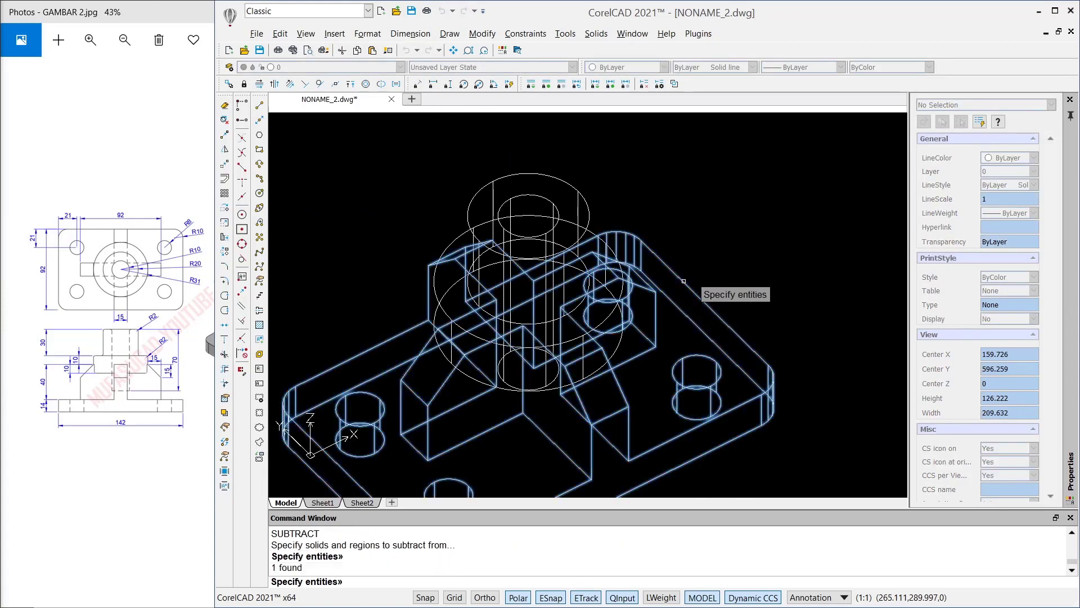
left_click(592, 233)
left_click(593, 232)
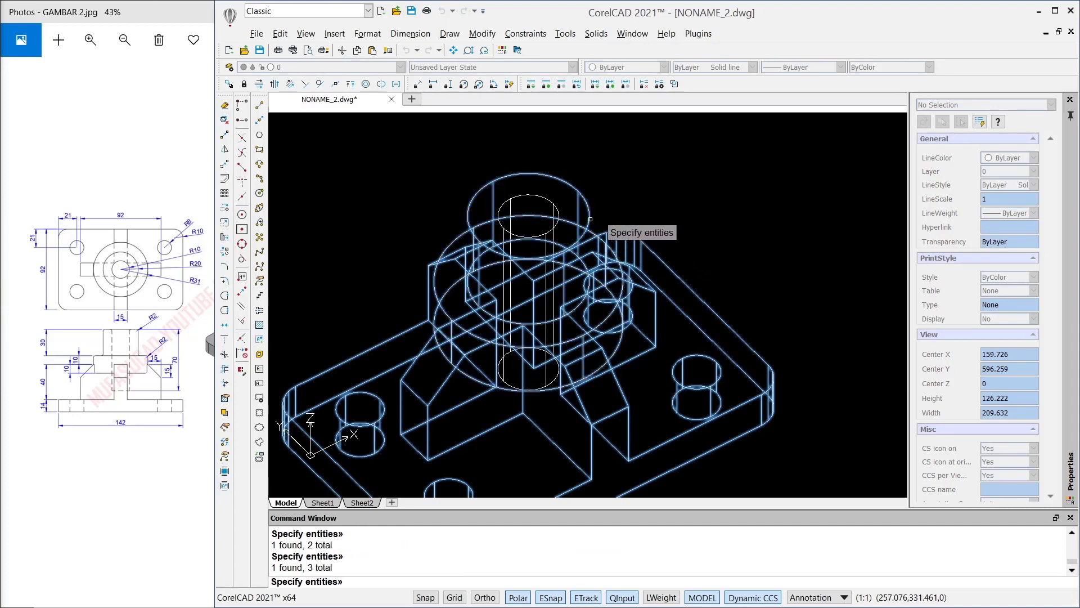
key("Return")
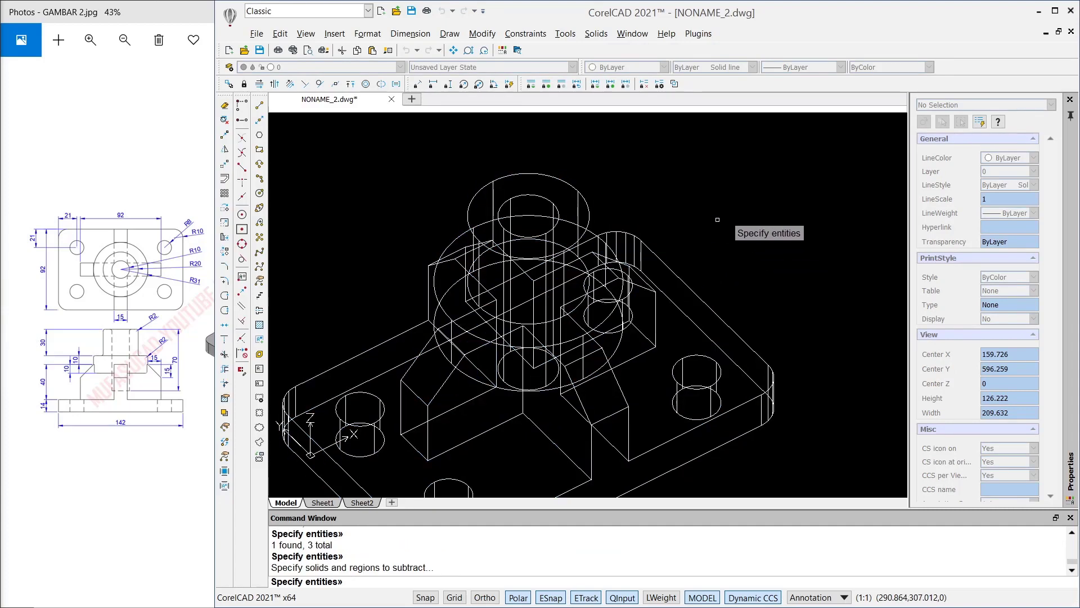
left_click(533, 194)
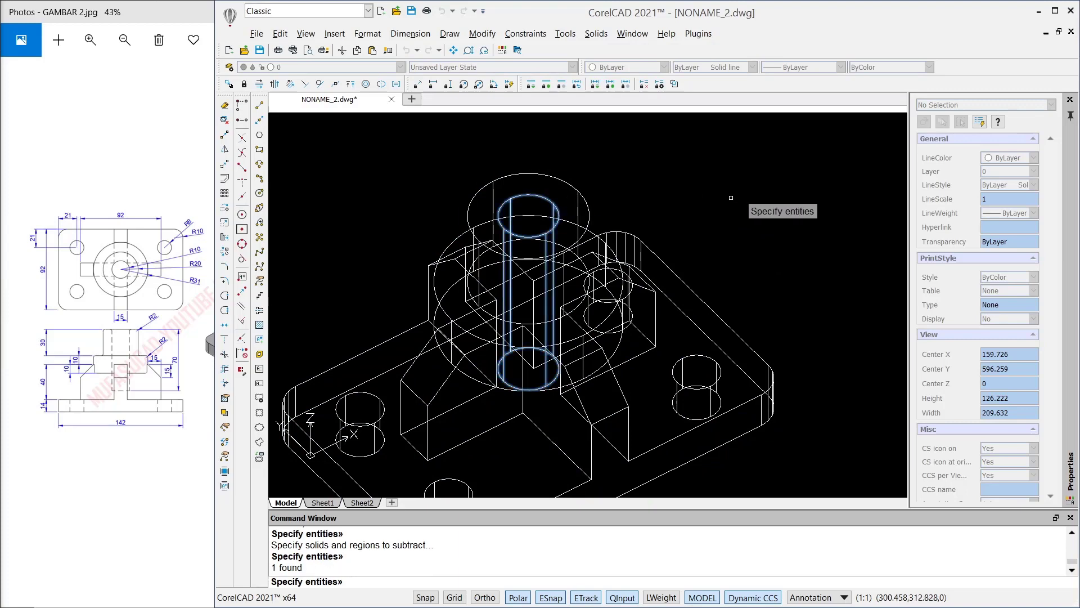
key("Return")
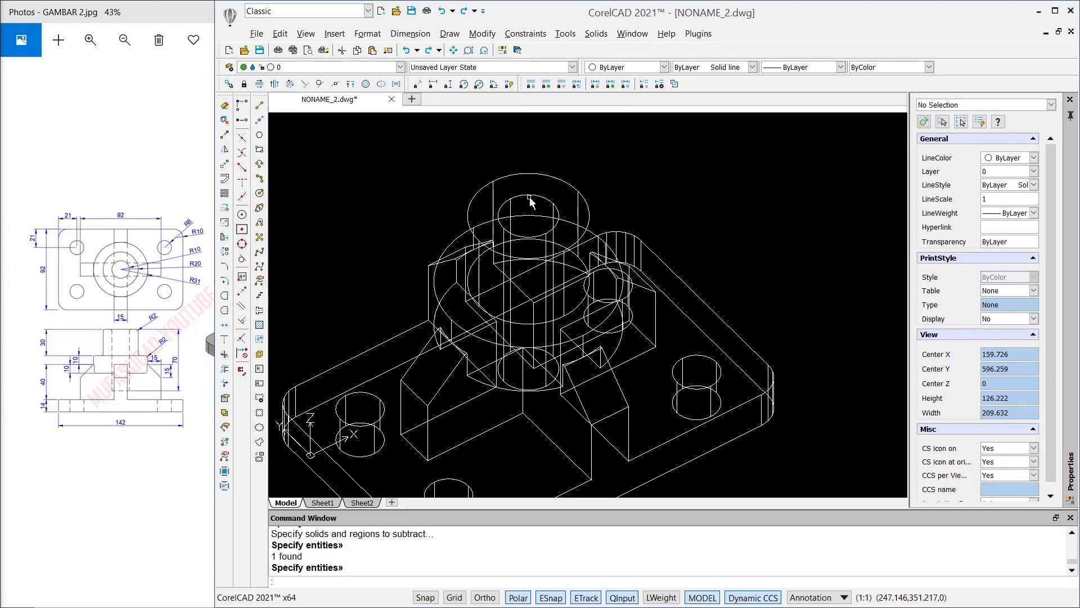
Step: Apply flat shading with edges, then undo the view changes and reposition the model
left_click(301, 37)
mouse_move(337, 206)
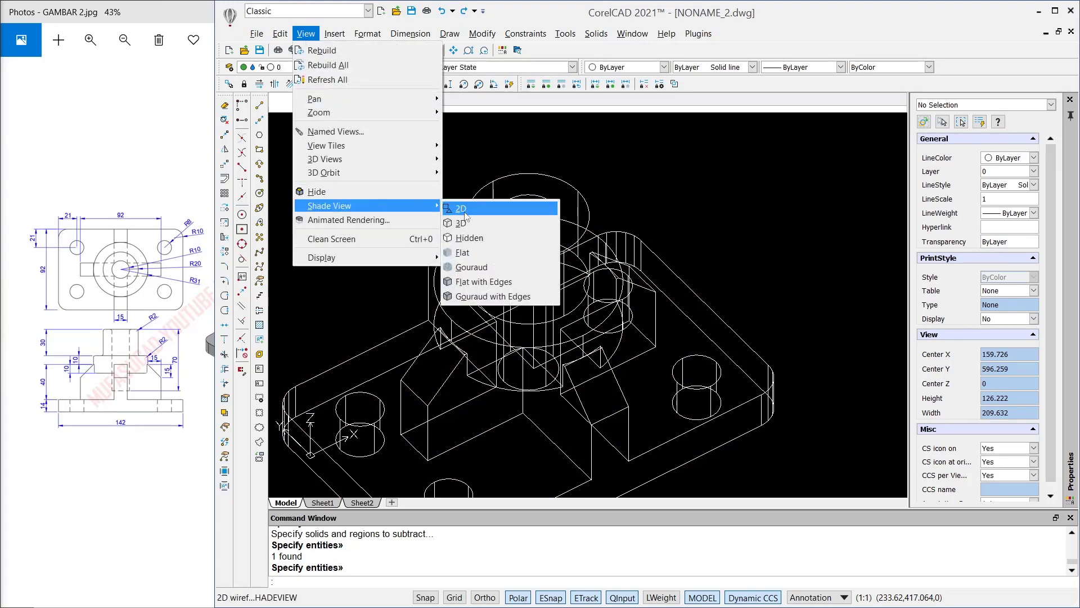
left_click(480, 281)
scroll(664, 185, "down", 2)
mouse_move(664, 186)
middle_mouse_down()
mouse_move(707, 212)
mouse_move(709, 239)
middle_mouse_up()
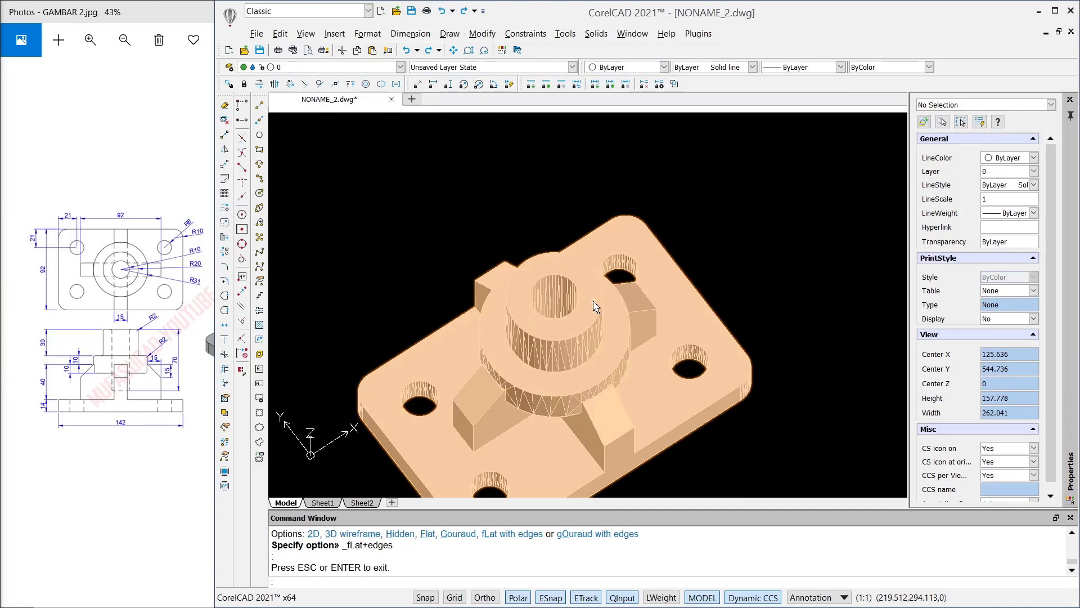
key("ctrl+z")
key("ctrl+z")
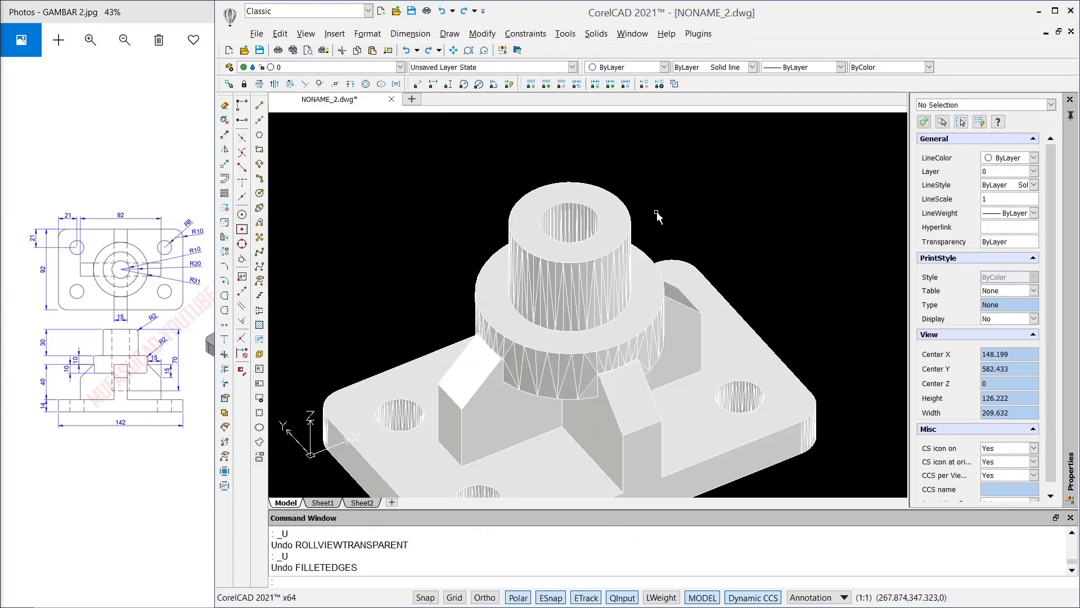
middle_click_drag(718, 233, 718, 221)
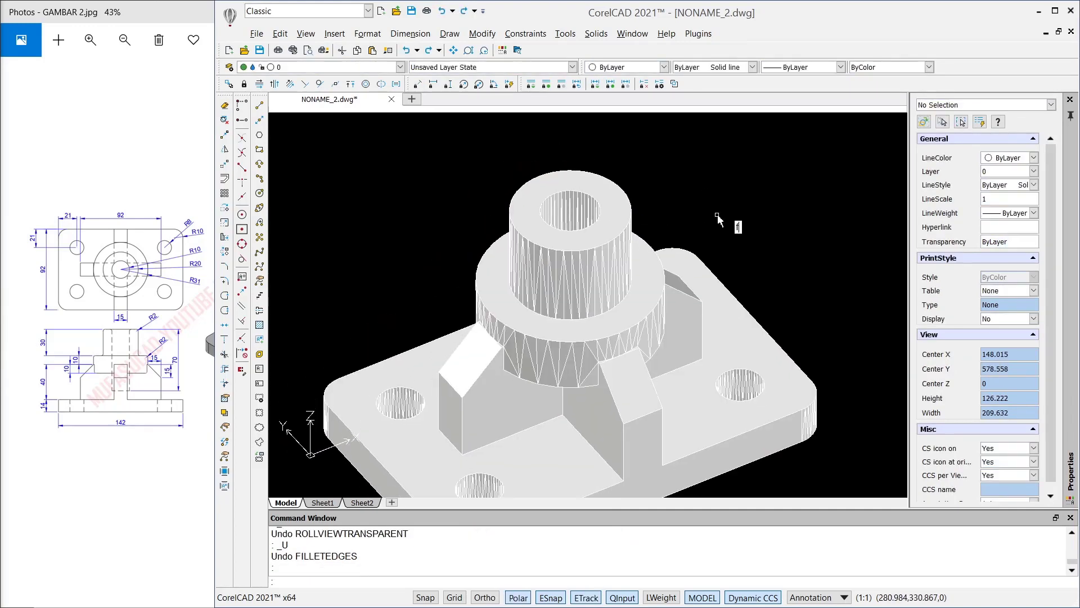
Step: Start FILLETEDGES with radius 2 and pick the bore rim, boss and ring edges
type("et")
key("Down")
key("Return")
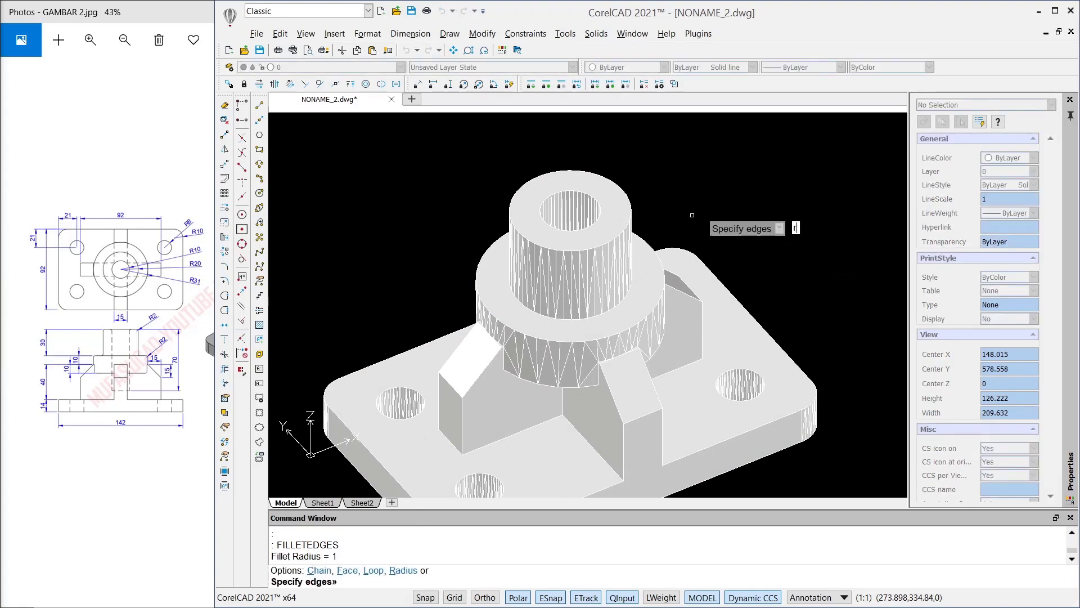
key("Return")
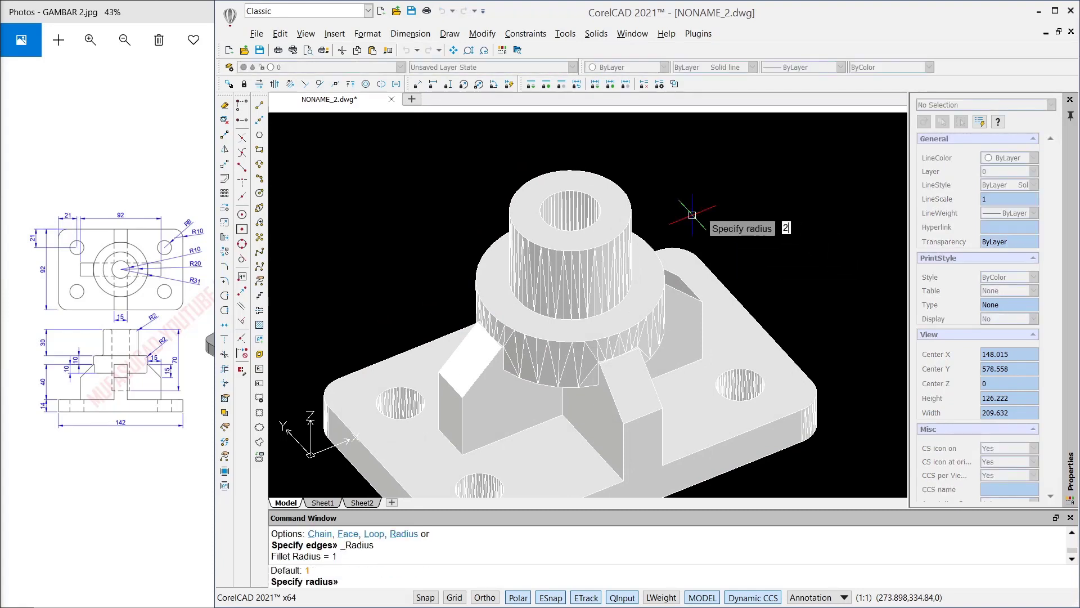
key("Return")
scroll(619, 231, "up", 2)
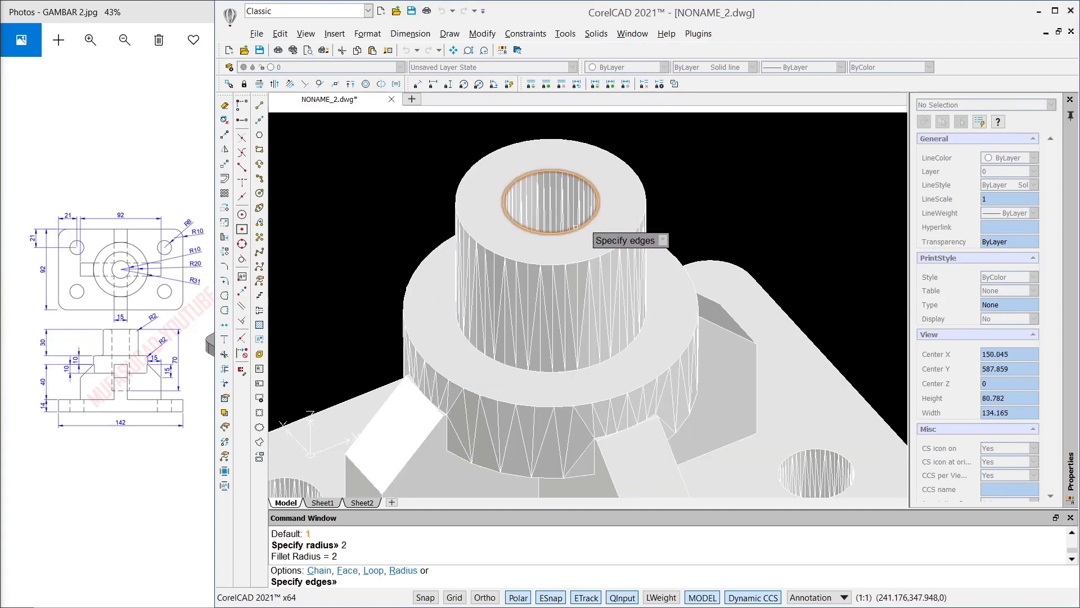
left_click(575, 226)
left_click(587, 260)
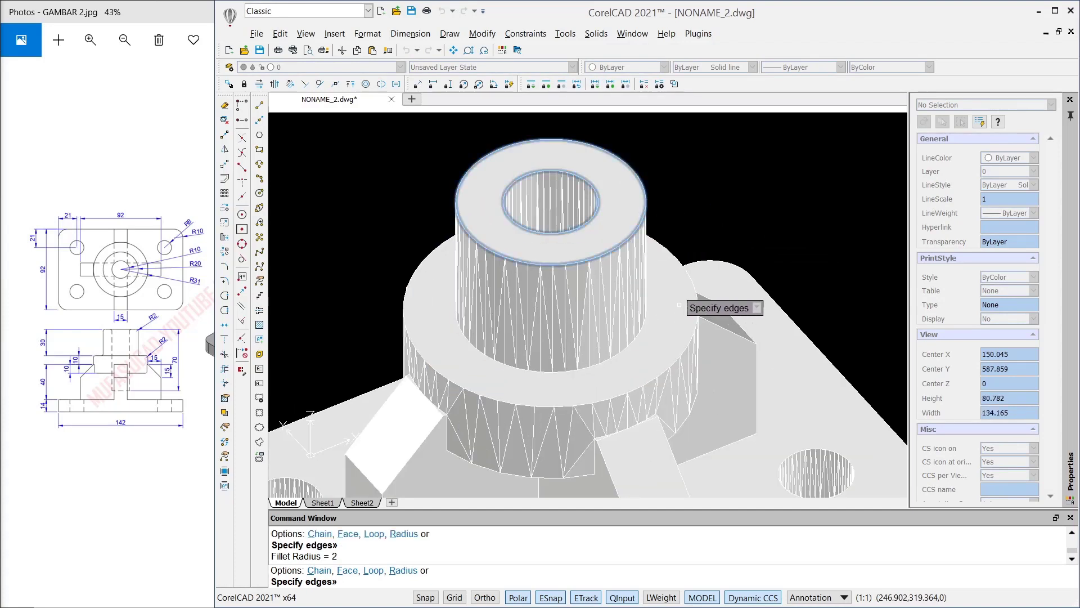
left_click(621, 348)
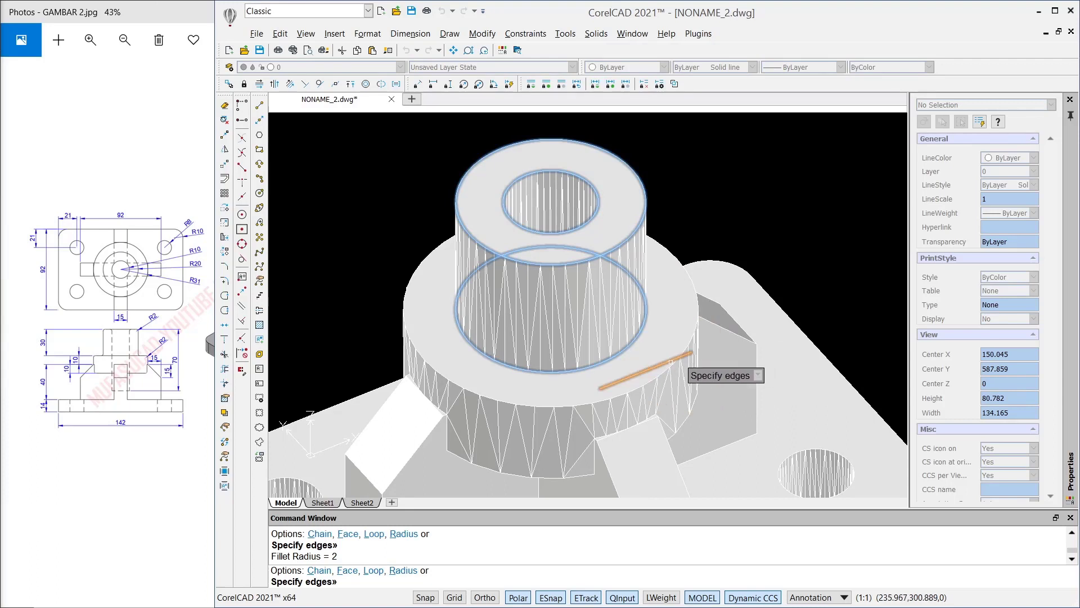
left_click(678, 362)
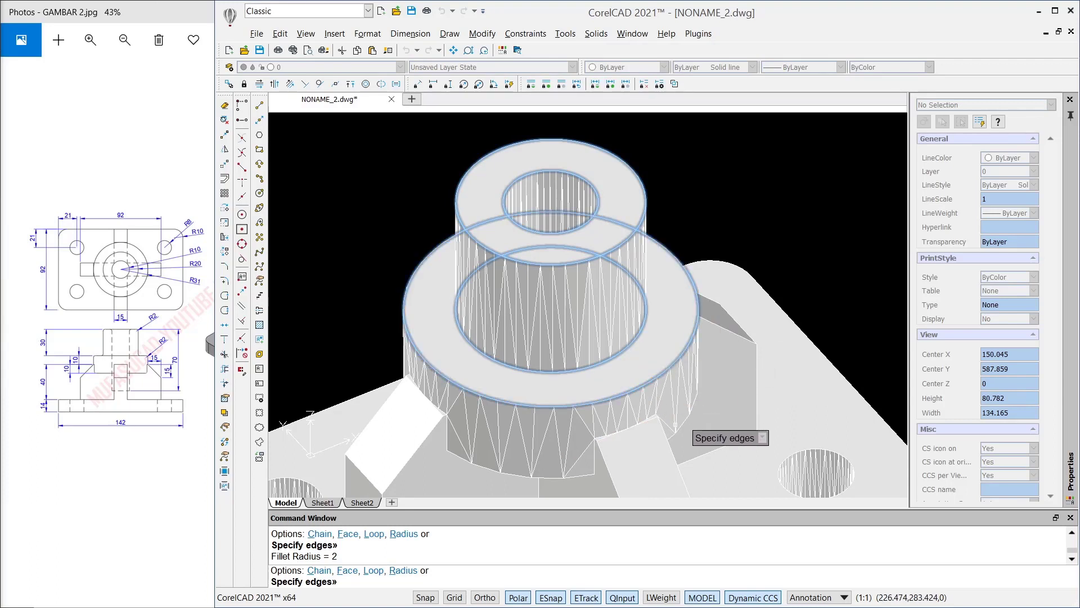
left_click(677, 425)
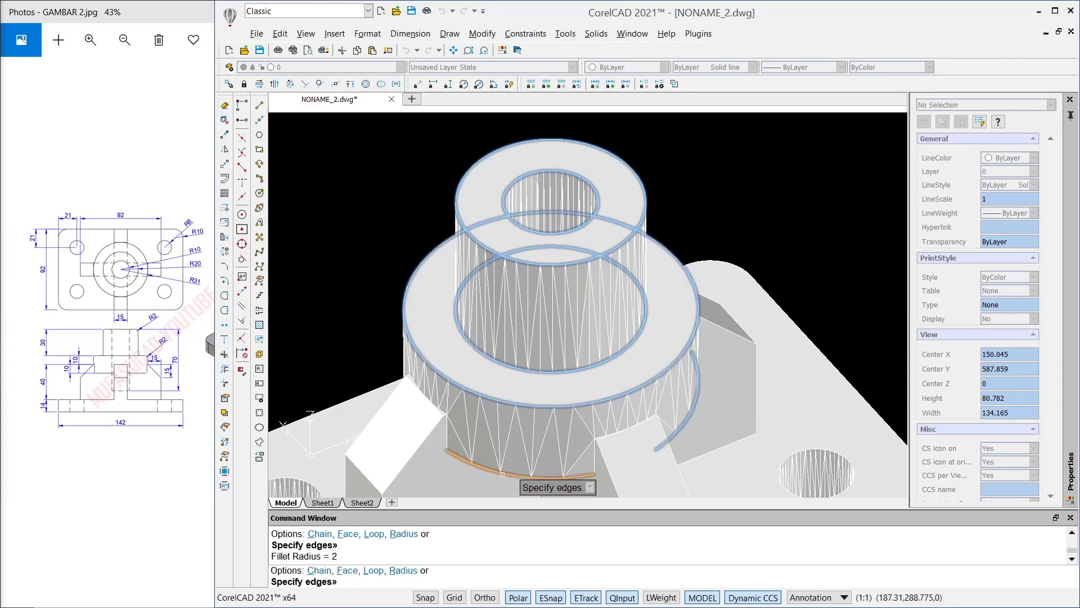
Step: Add the ring's bottom arc edge, apply the 2-unit fillets and inspect them
scroll(503, 473, "down", 5)
middle_click_drag(670, 378, 611, 279, "shift")
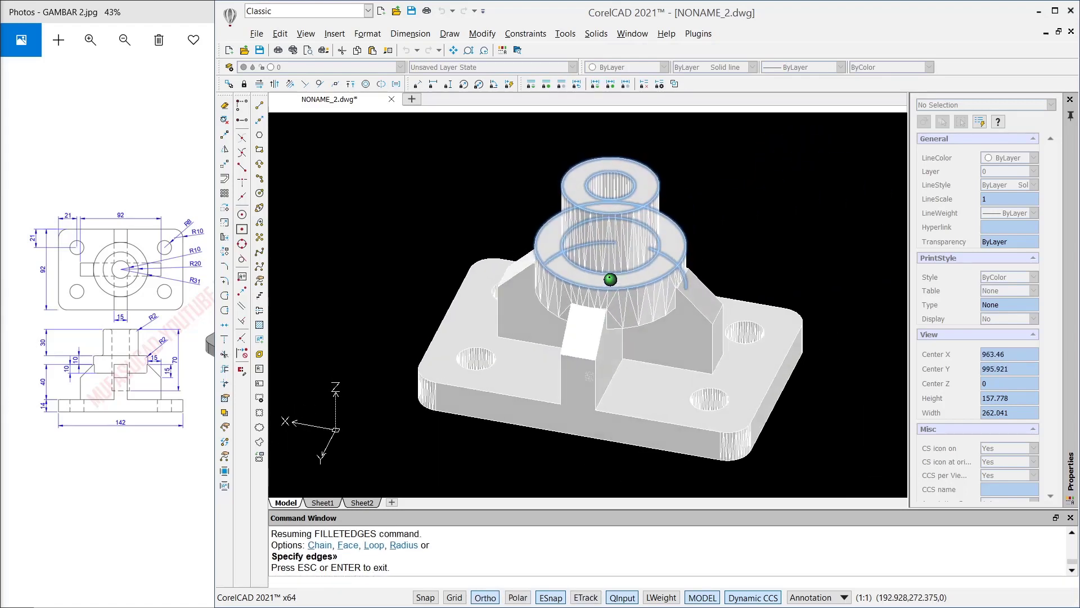
scroll(628, 390, "up", 3)
key("F10")
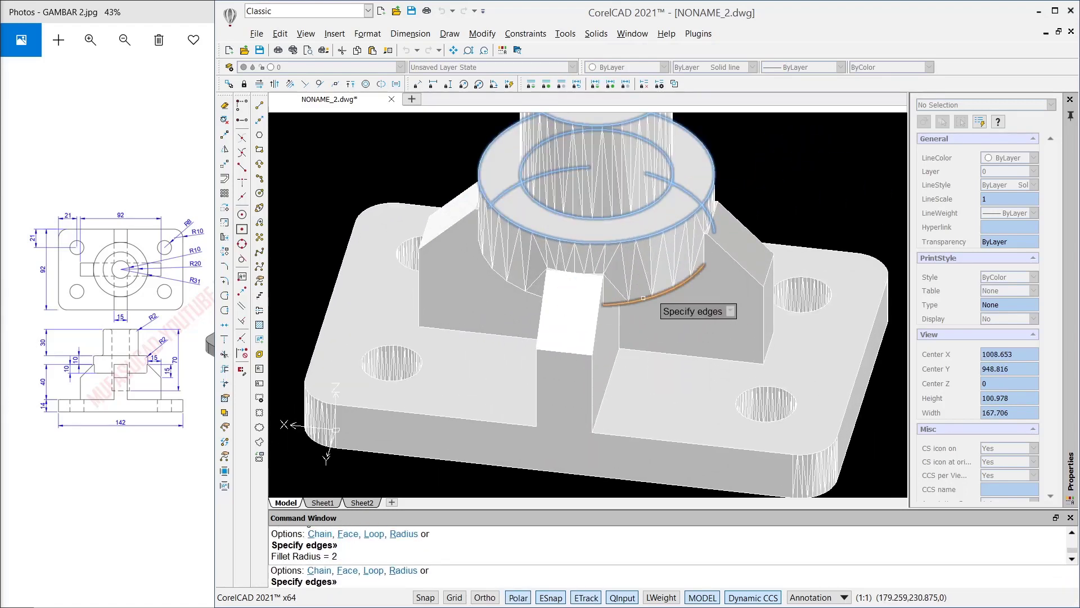
left_click(643, 298)
scroll(524, 293, "down", 4)
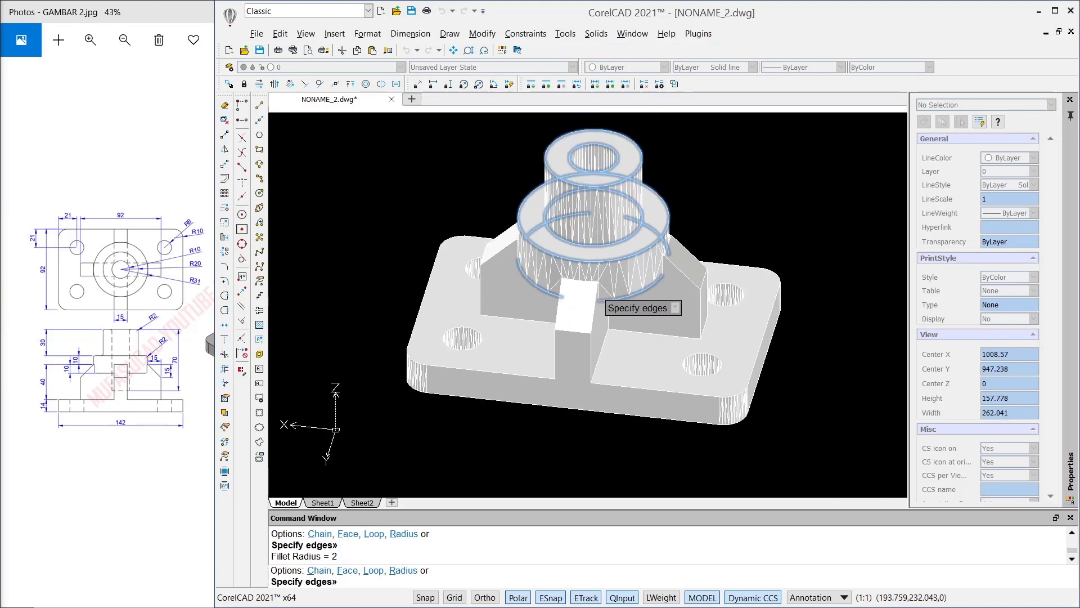
key("Return")
middle_click_drag(721, 273, 579, 262, "shift")
scroll(581, 260, "up", 2)
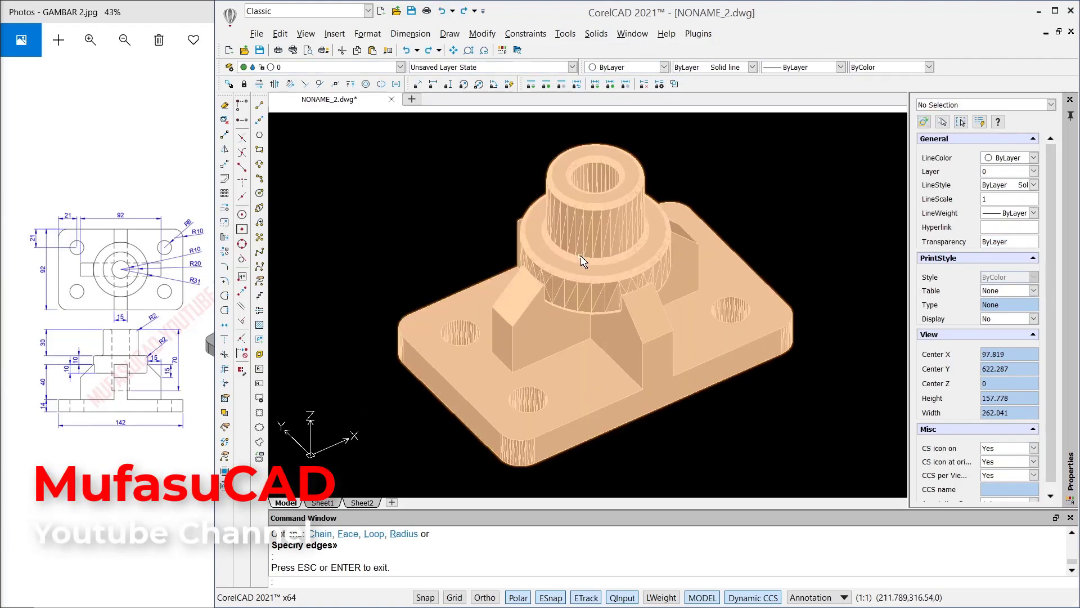